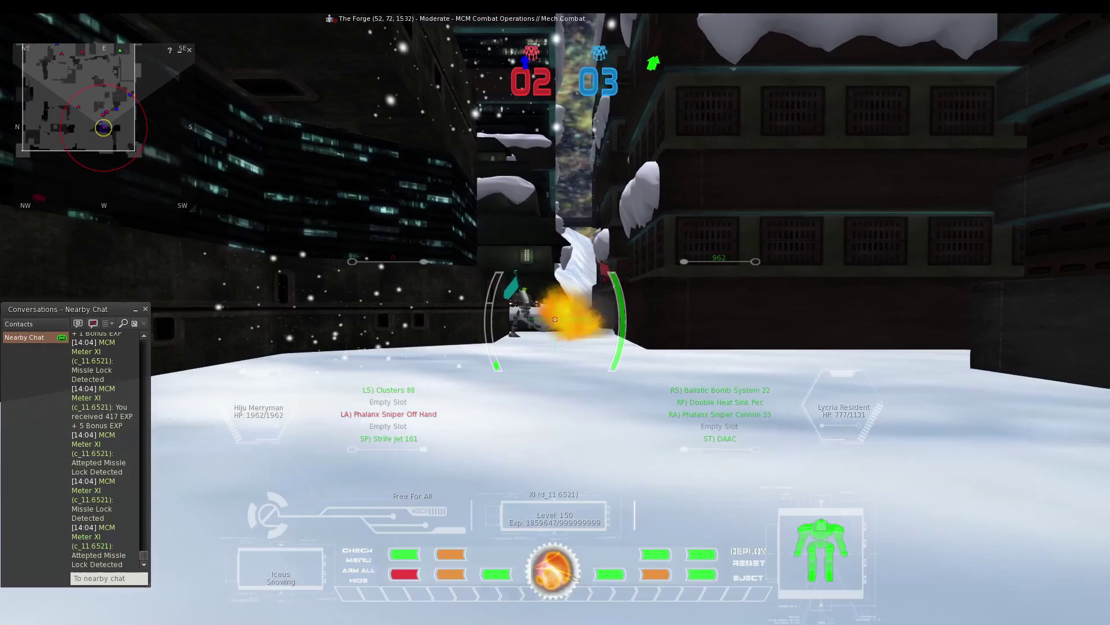
- Snipe an opponent with the sniper cannon and drop the mech to street level
click(554, 319)
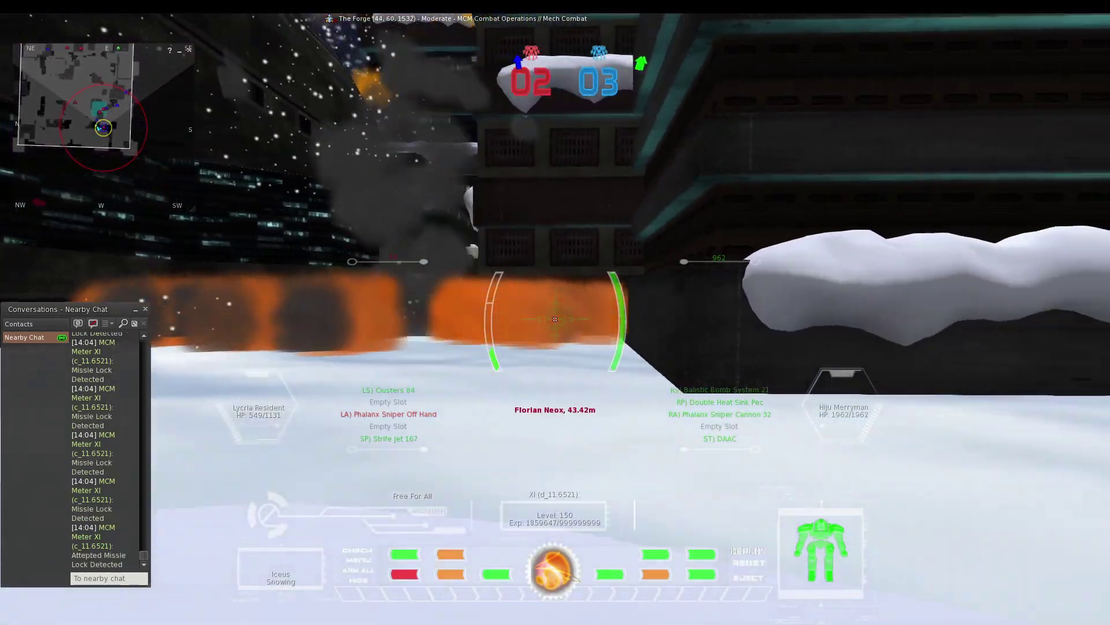
key(w)
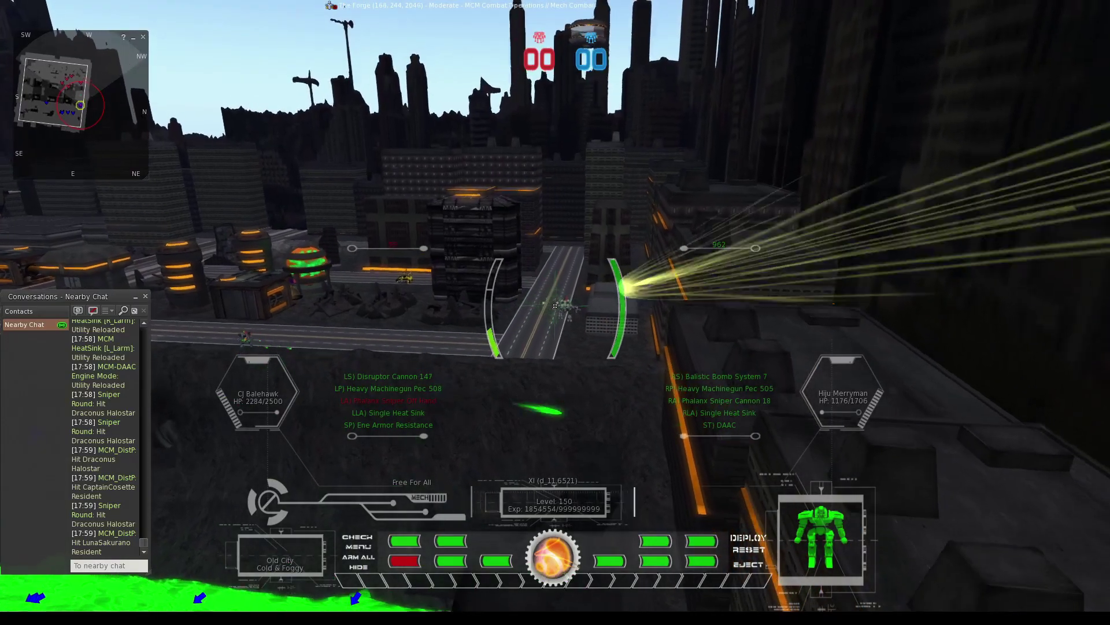
key(w)
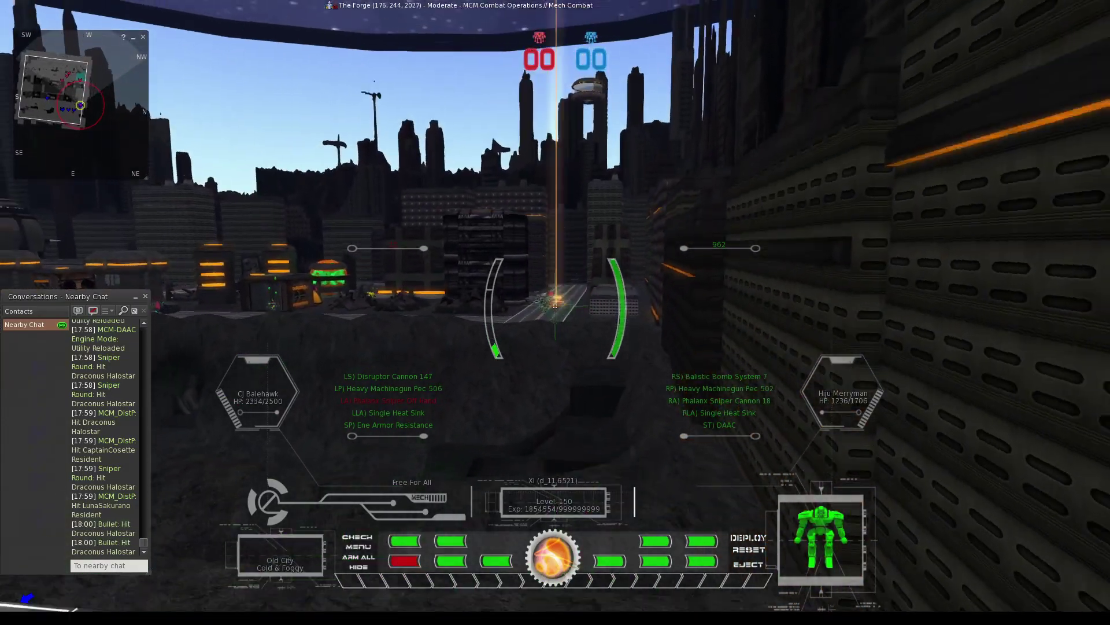
- Drive along the Old City street onto rough ground and fire toward the city
key(w)
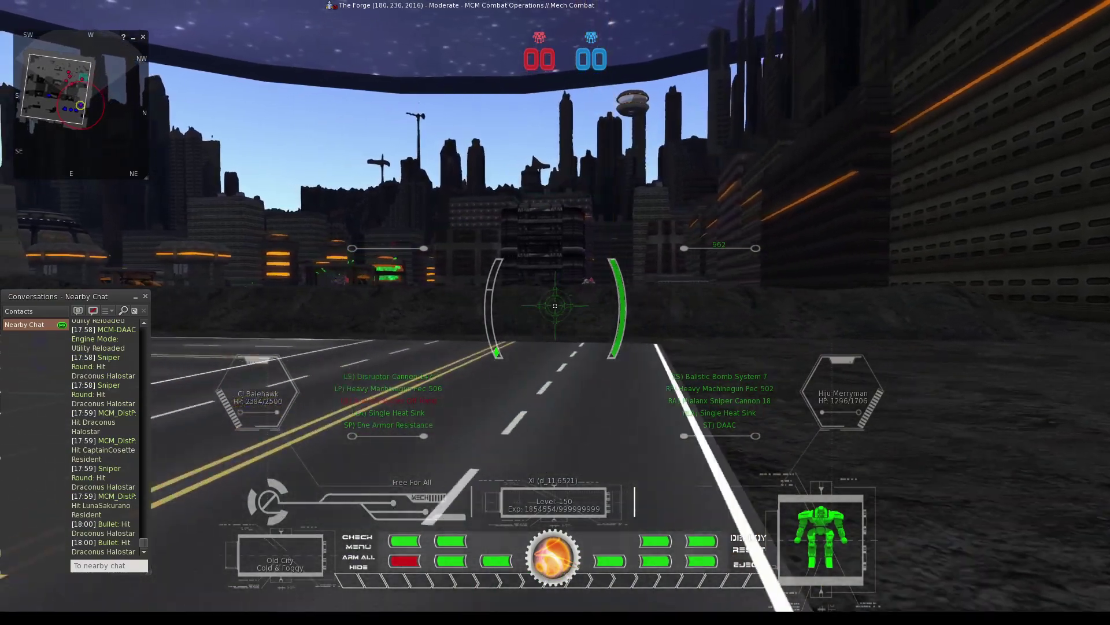
key(w)
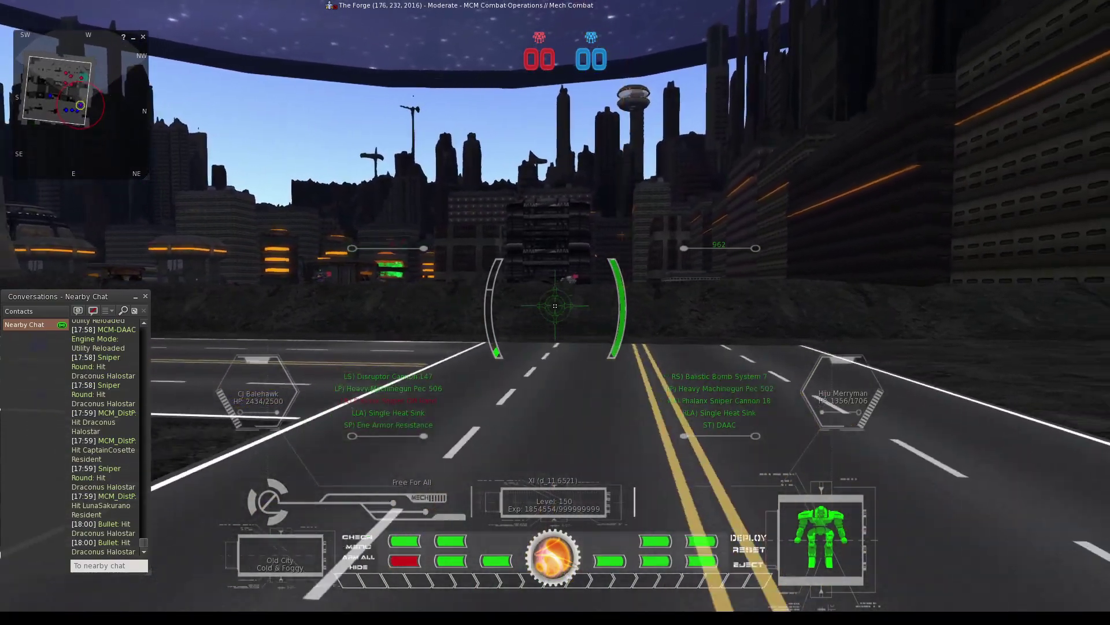
key(w)
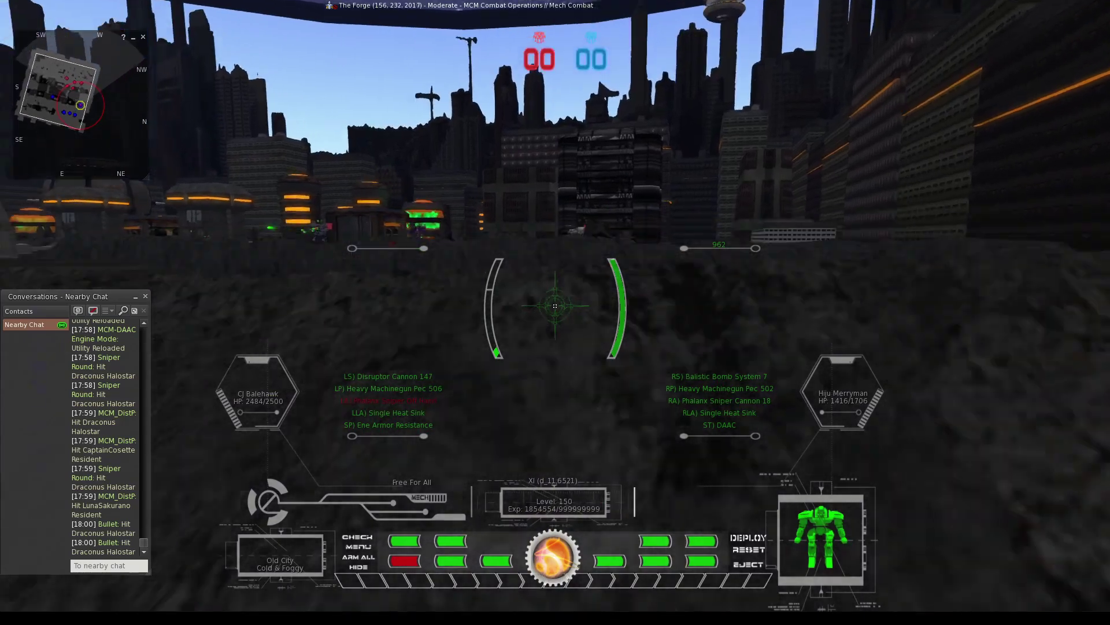
click(555, 305)
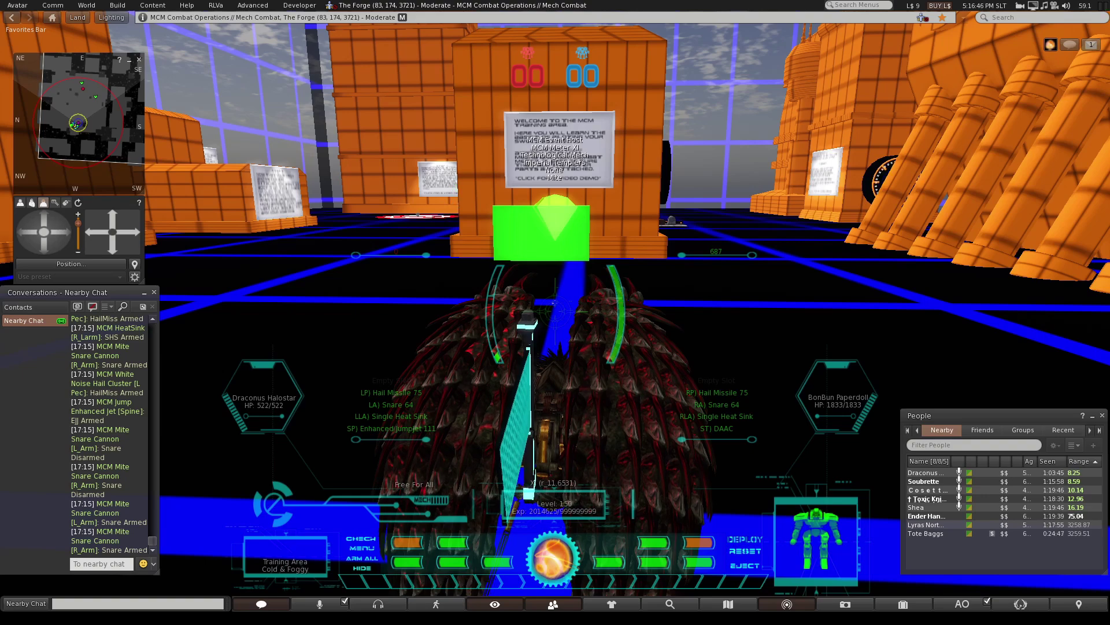
- Swing the camera around the mech in the arena, then reset it behind the mech
key(Left)
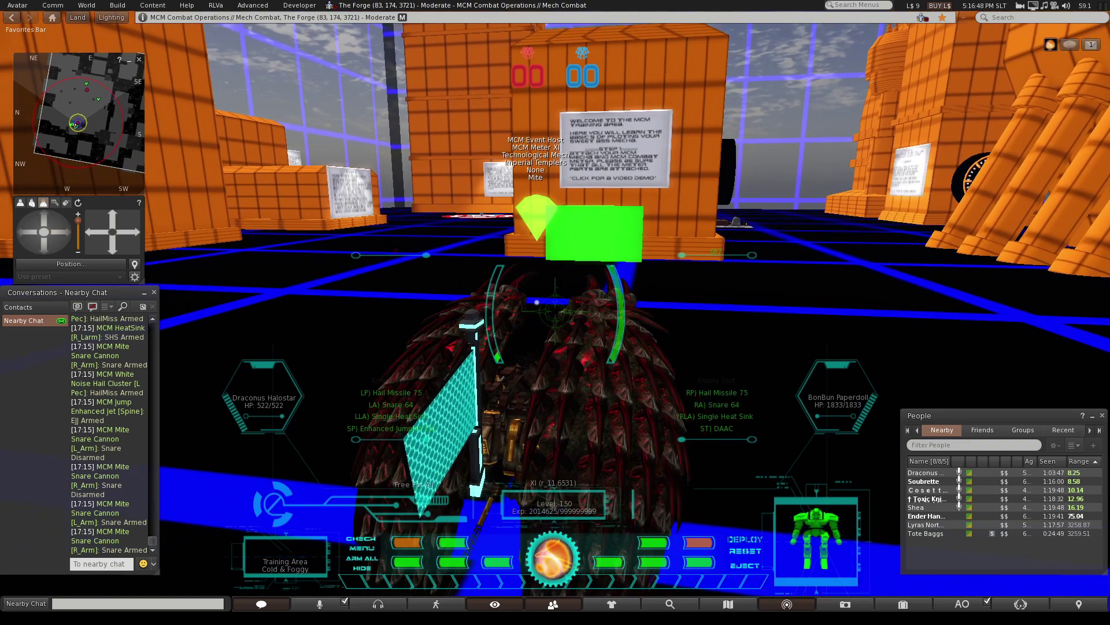
key(Up)
key(Right)
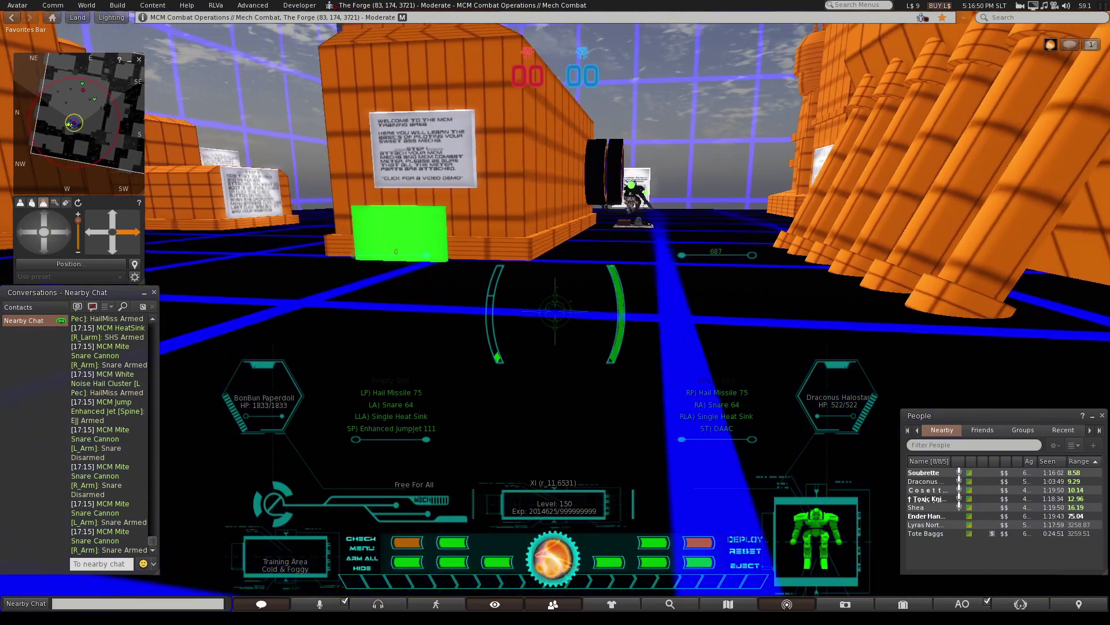
key(Right)
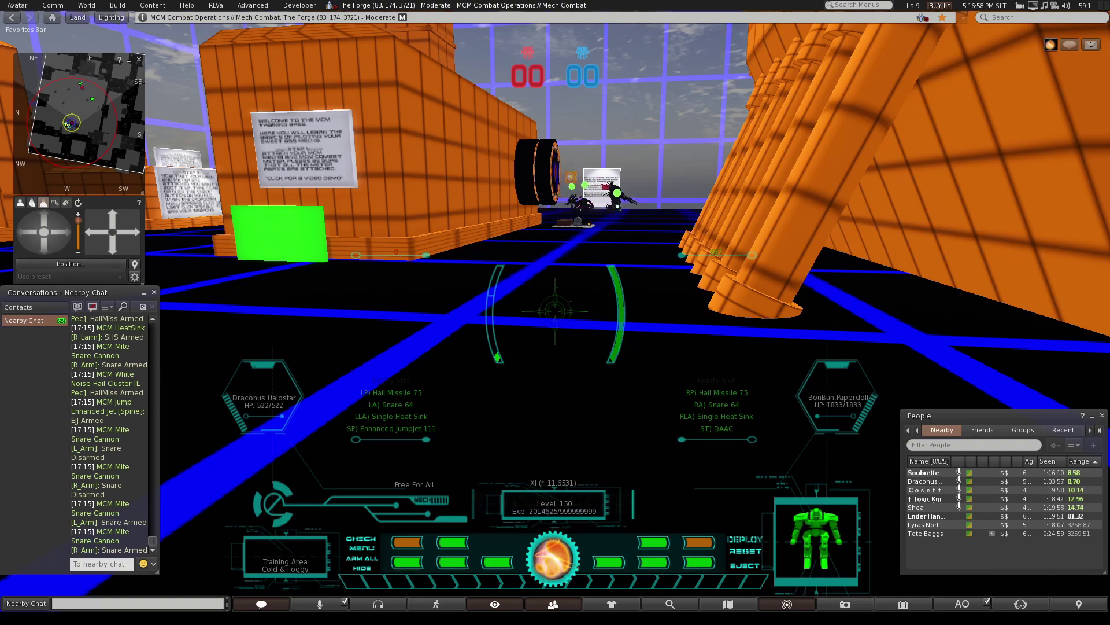
key(Escape)
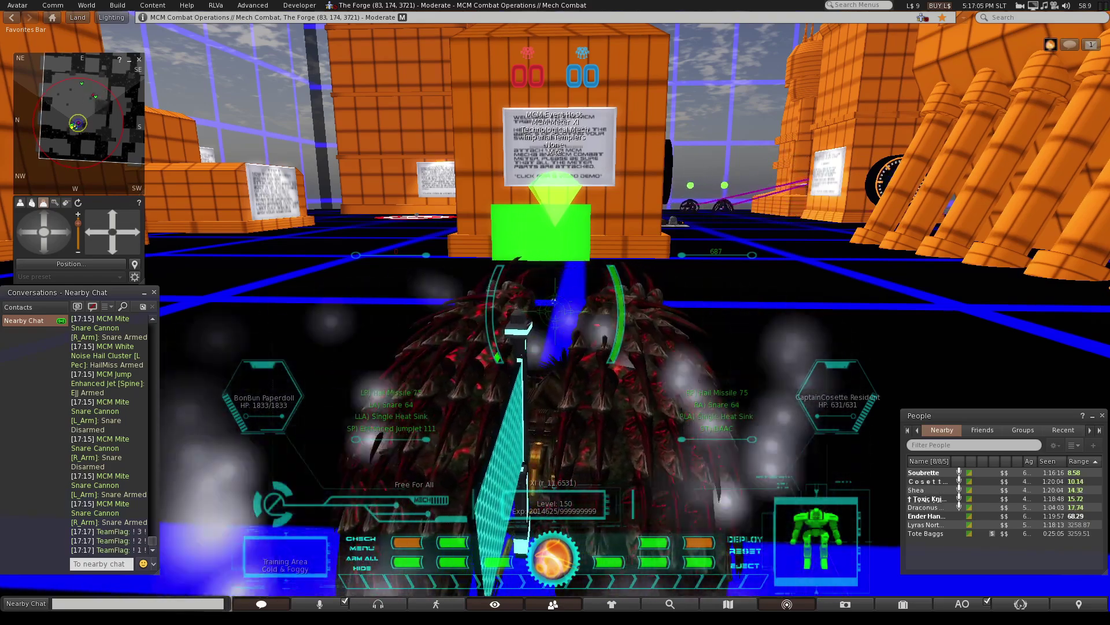
- Enter mouselook and jet the mech up above the arena floor
key(m)
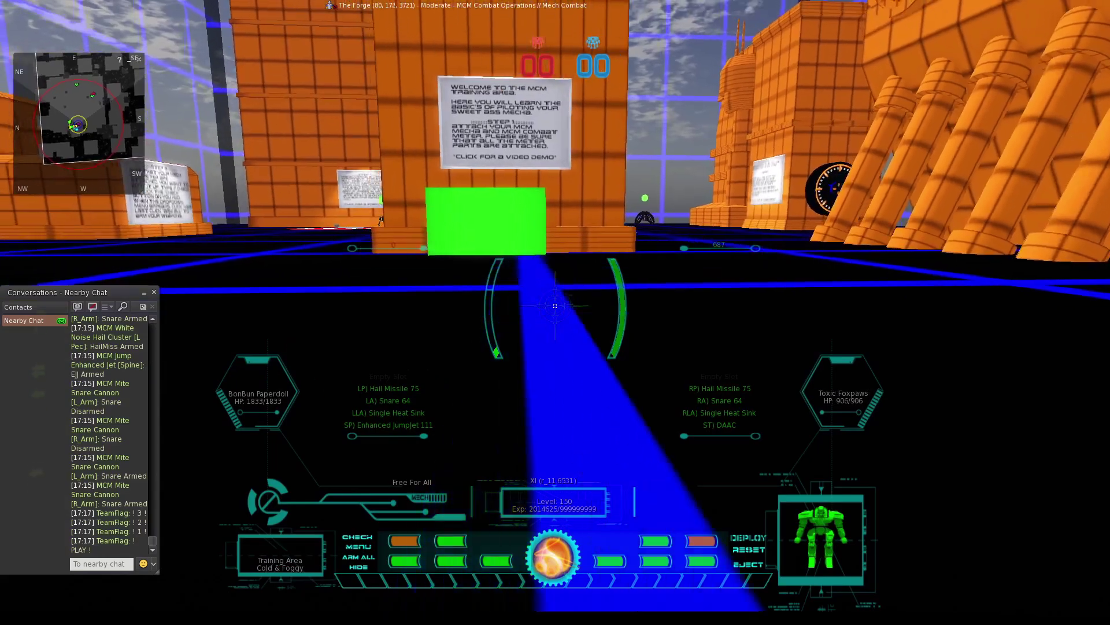
key(e)
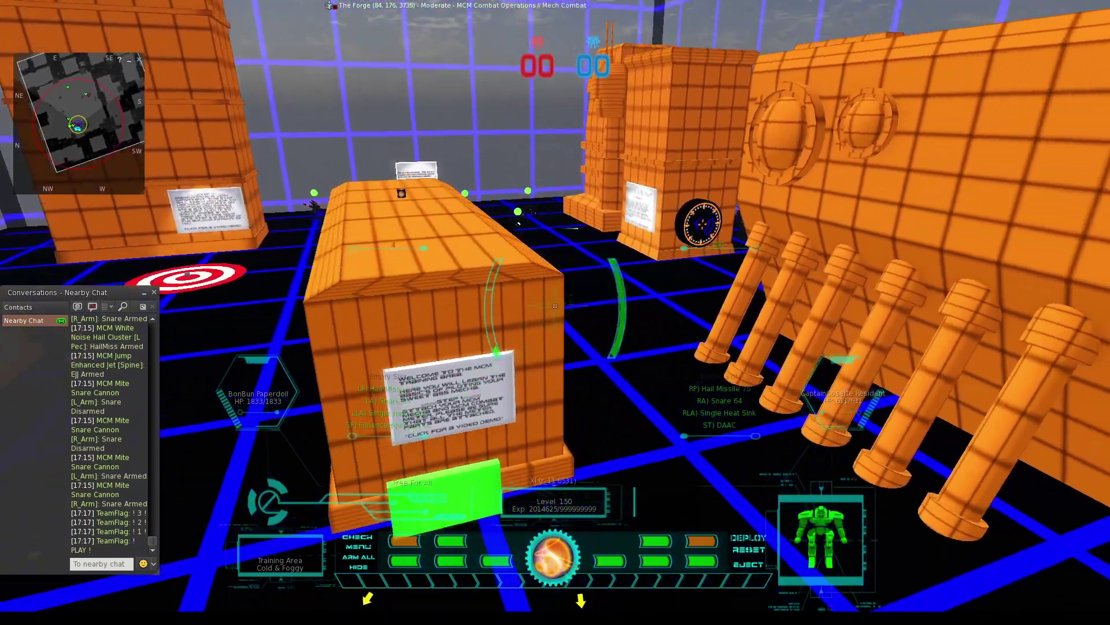
key(e)
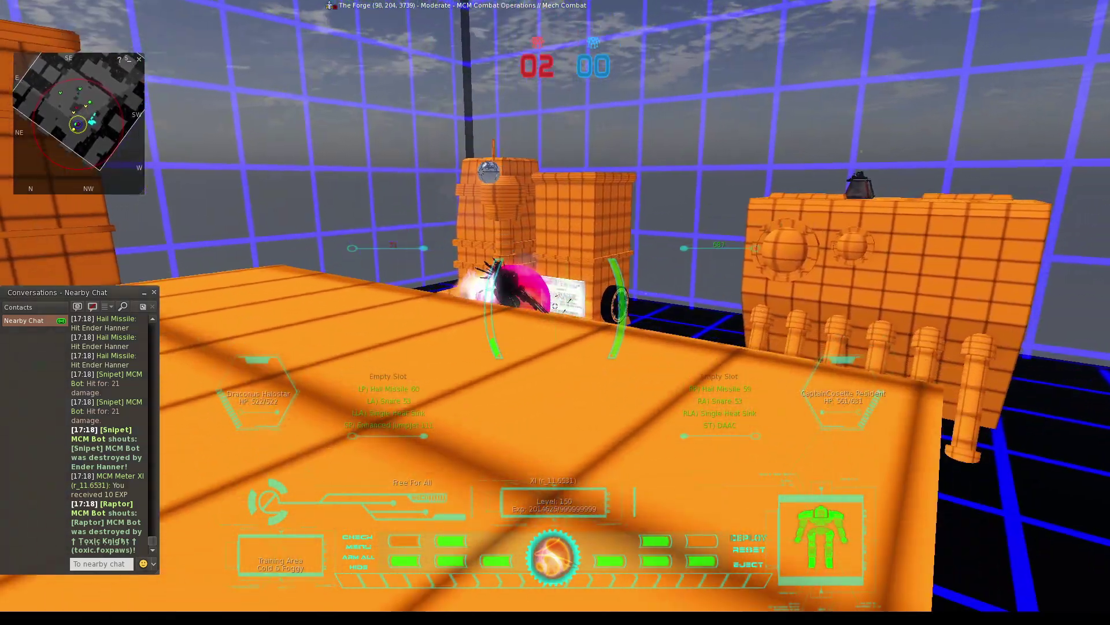
- Jump the mech onto the orange block, enter mouselook, and jet above the blocks
key(w)
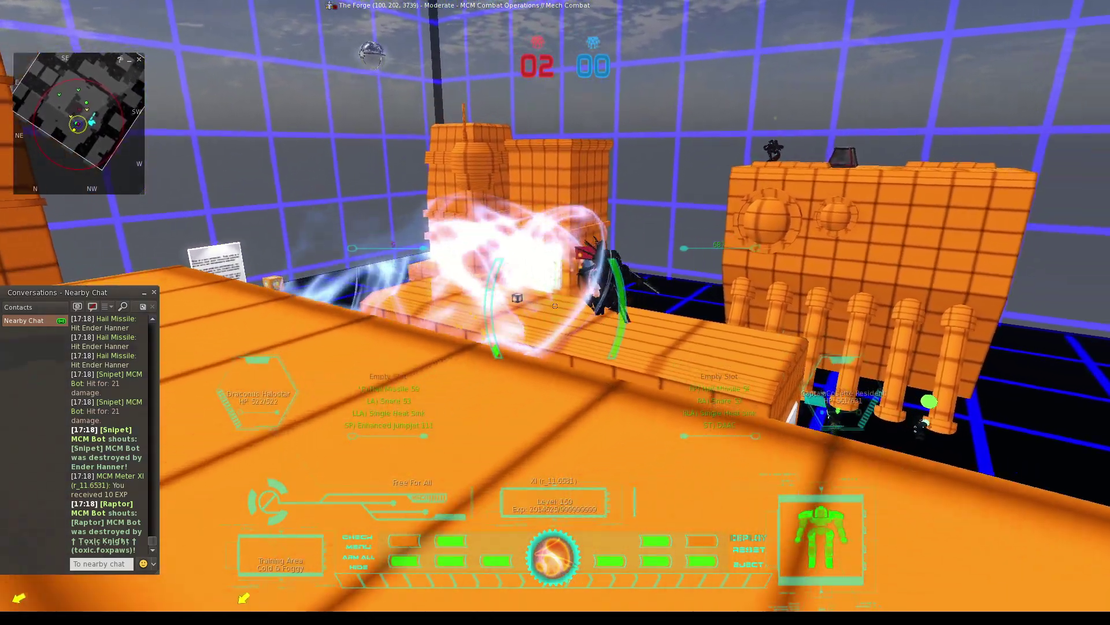
key(space)
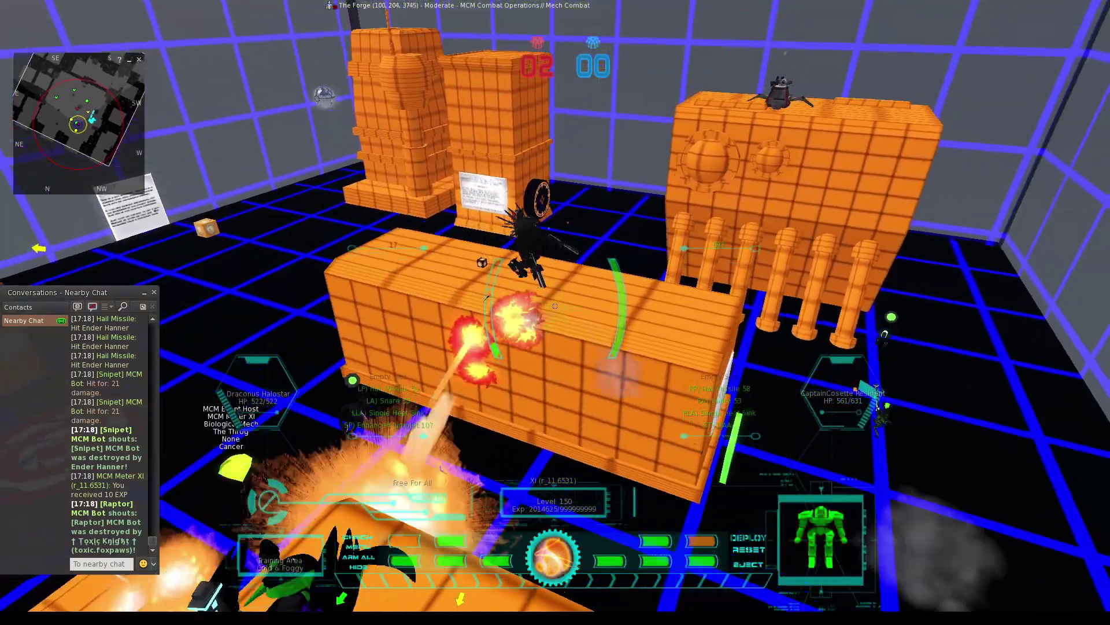
key(Left)
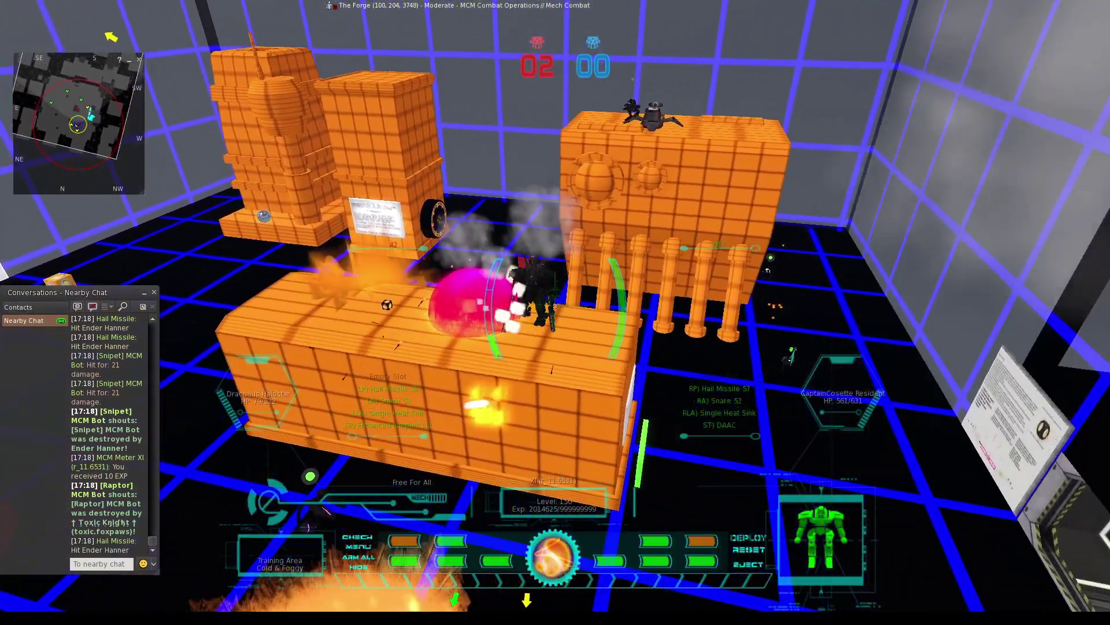
key(m)
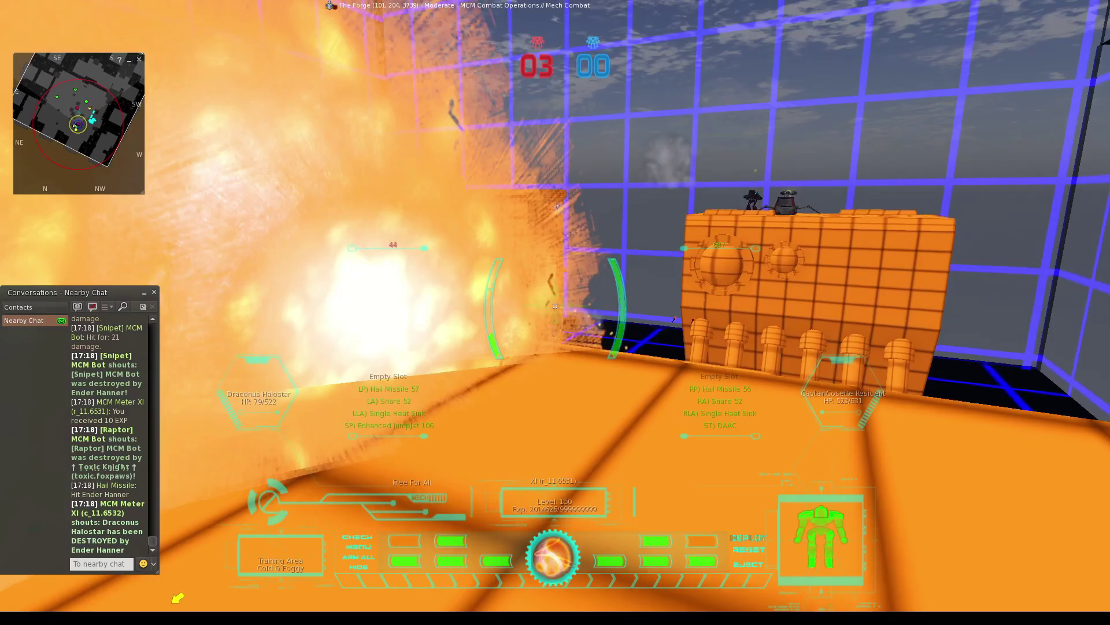
key(space)
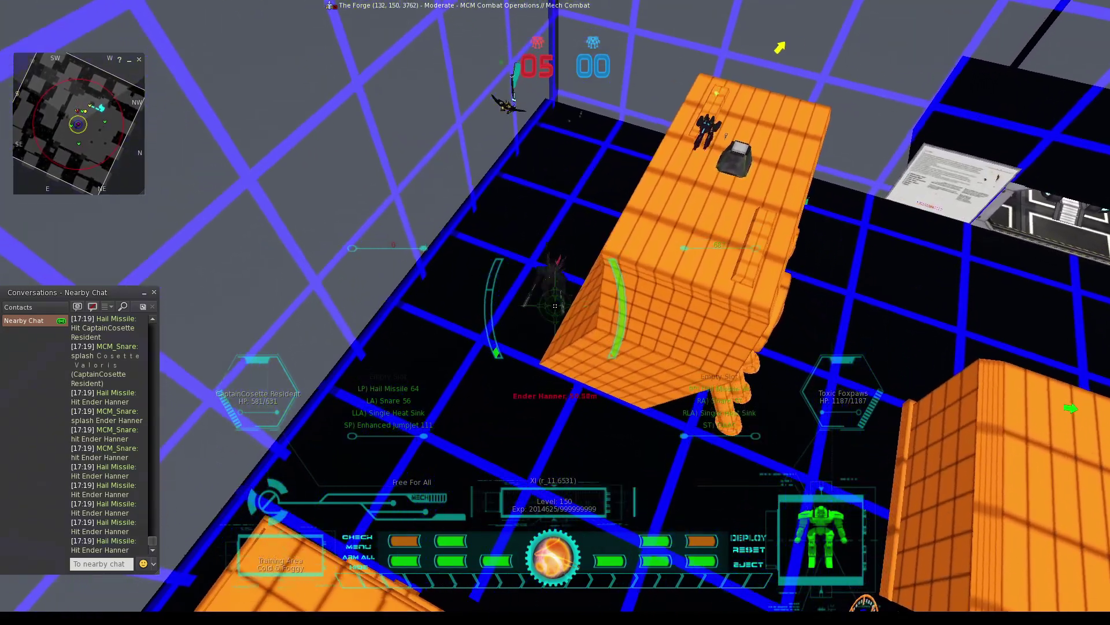
- Fire repeated missile bursts at the boss, then jet high above the arena
click(555, 306)
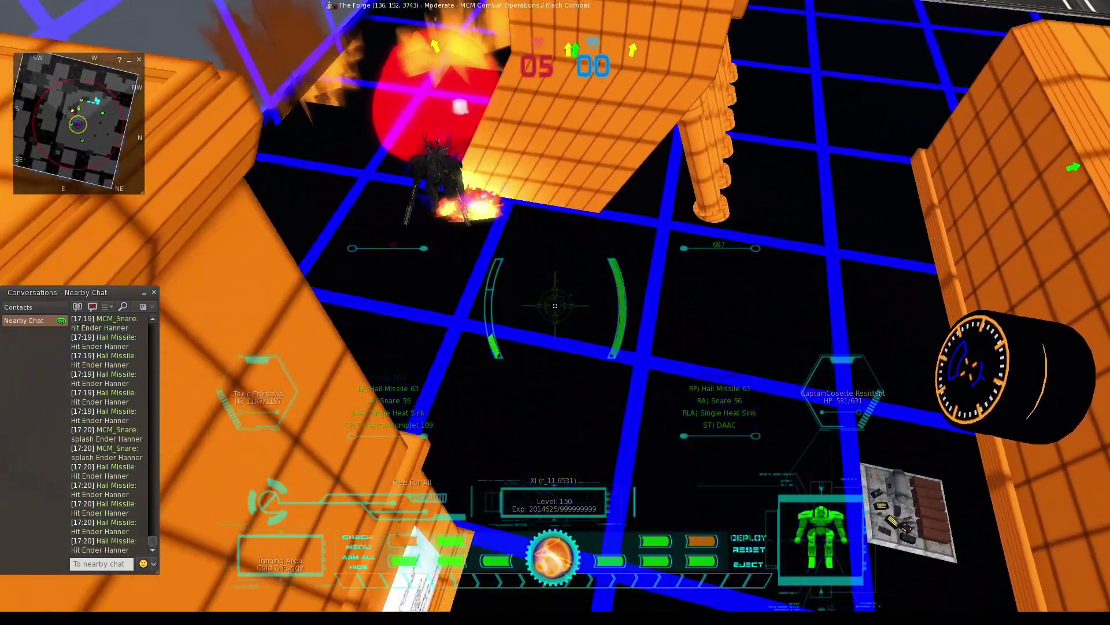
click(556, 305)
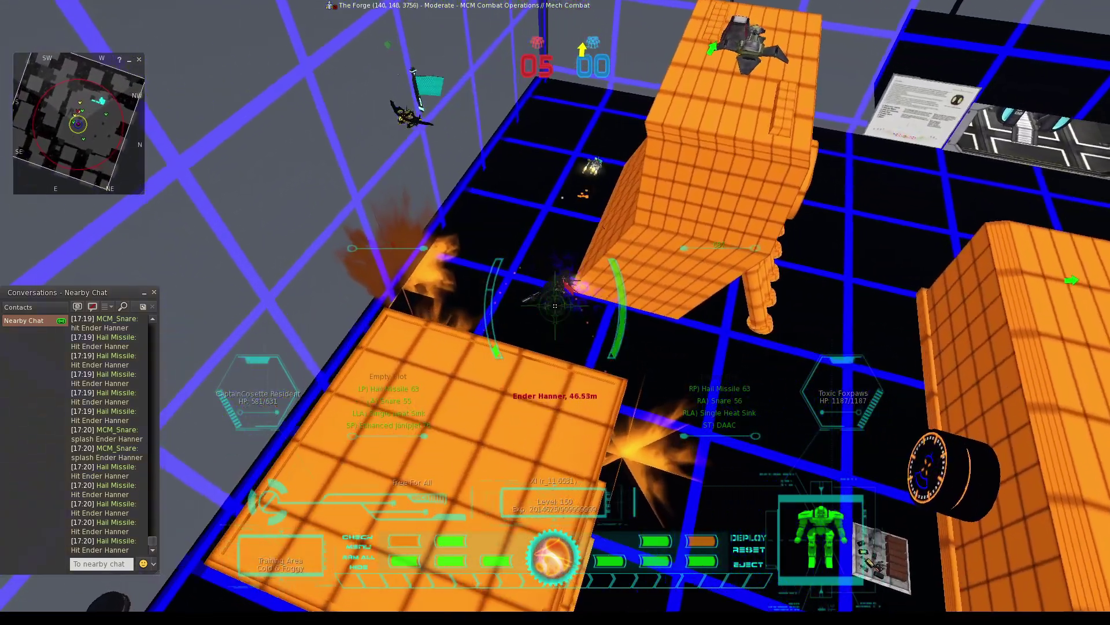
click(555, 306)
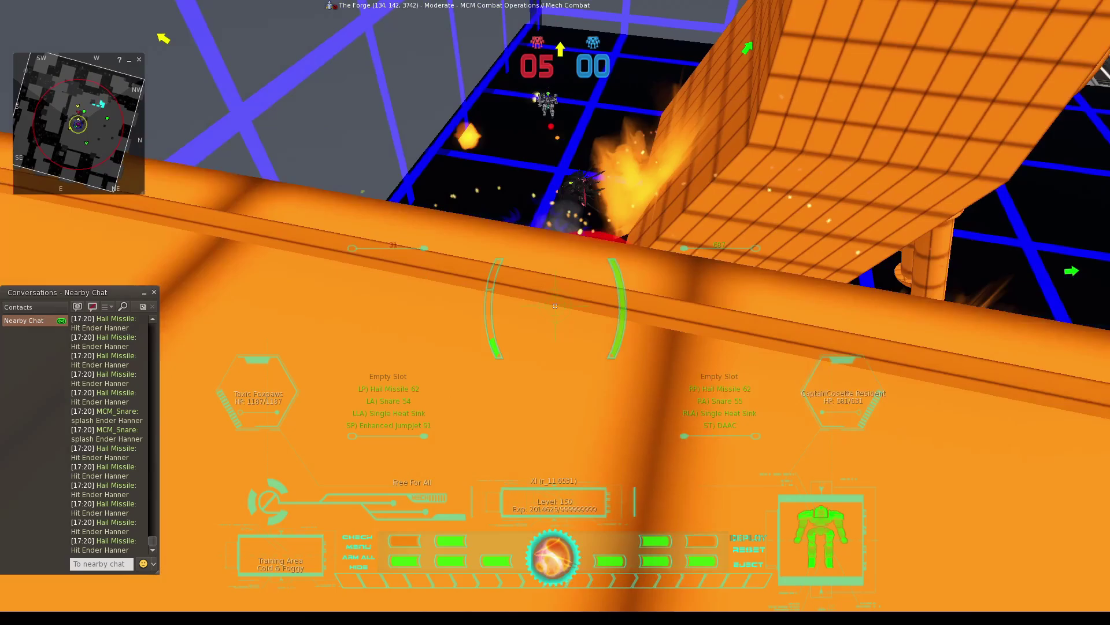
key(e)
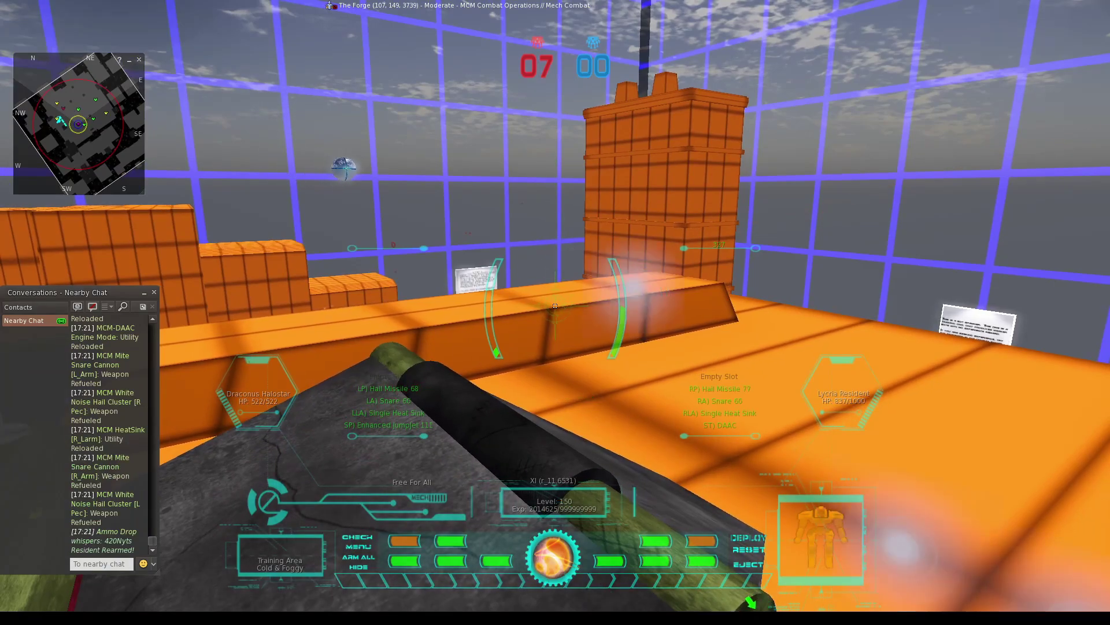
- Exit mouselook and zoom onto a nearby avatar, then jet onto the orange wall and fire
key(Escape)
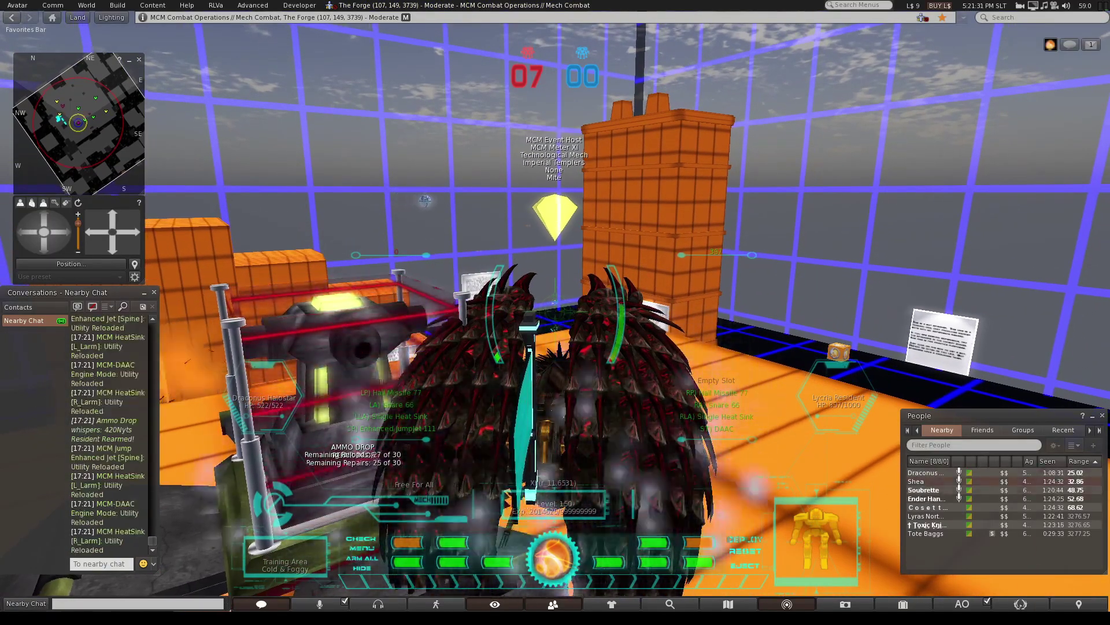
right_click(932, 498)
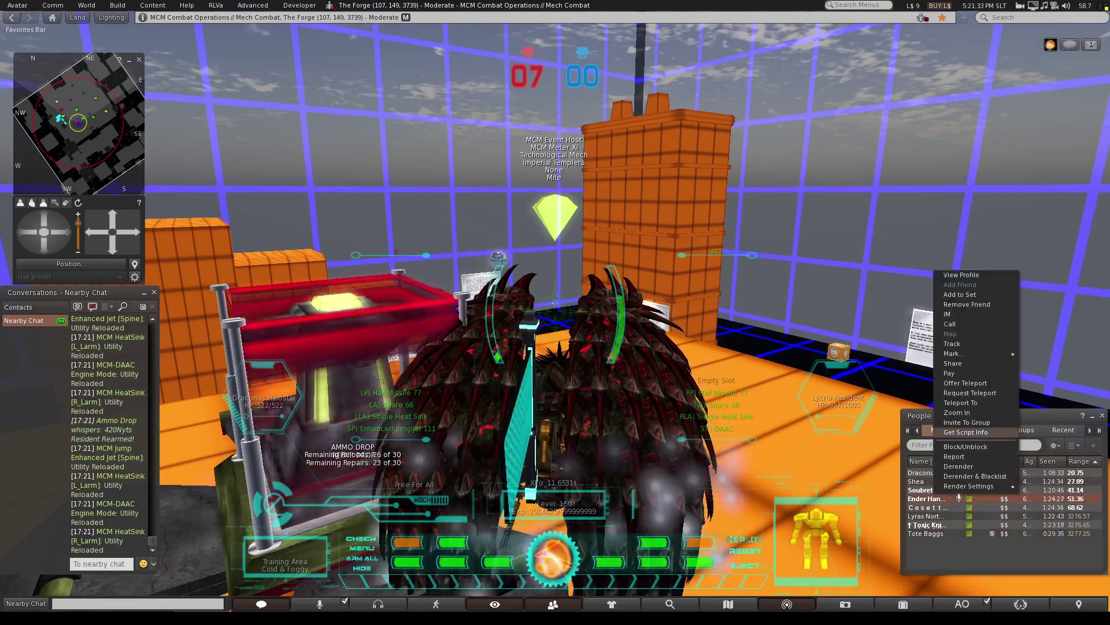
click(963, 413)
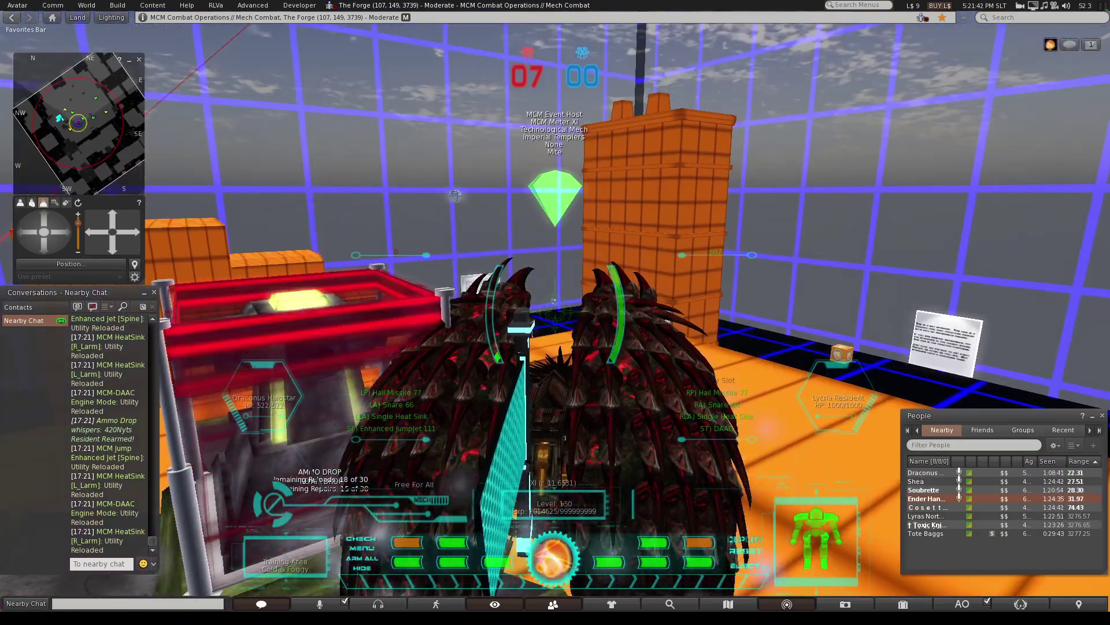
scroll(555, 269, up, 5)
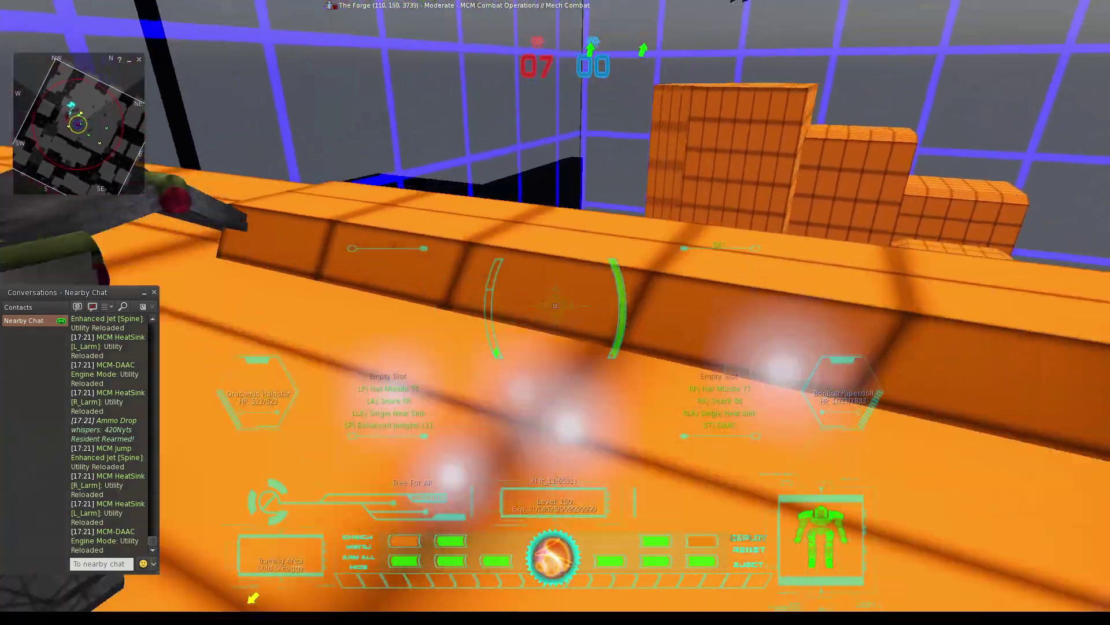
key(space)
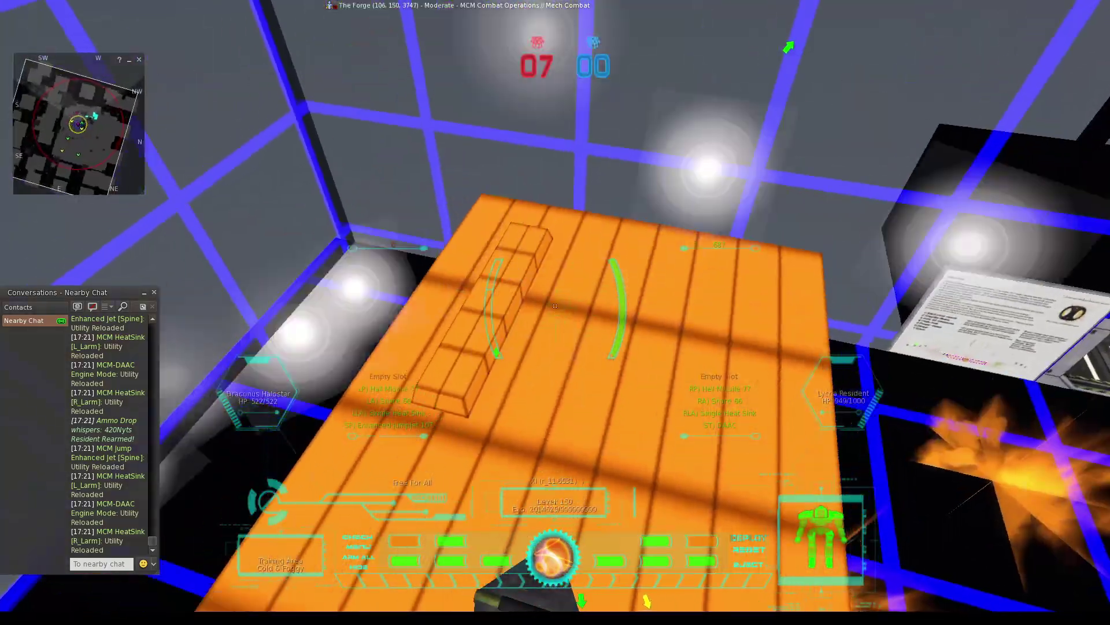
click(555, 305)
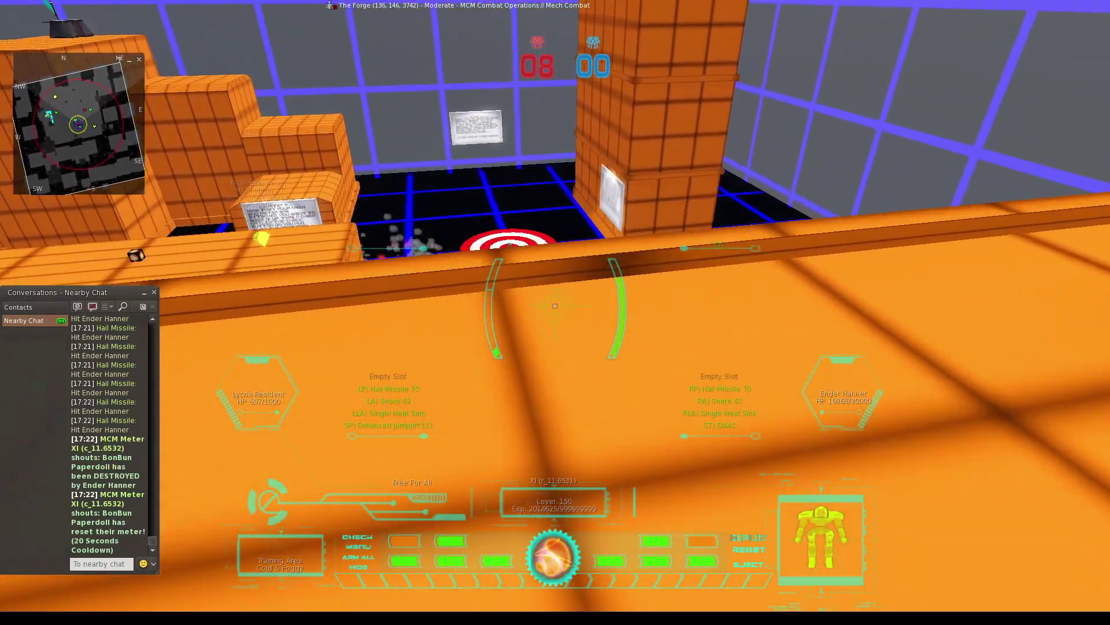
- Boost high above the arena with the jumpjets
key(space)
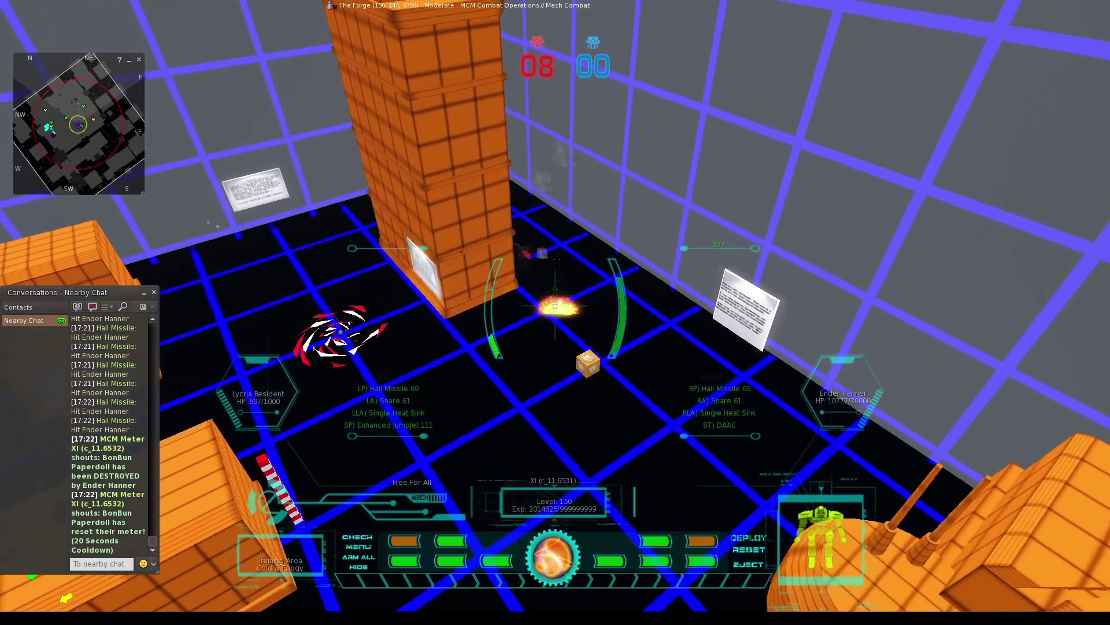
key(space)
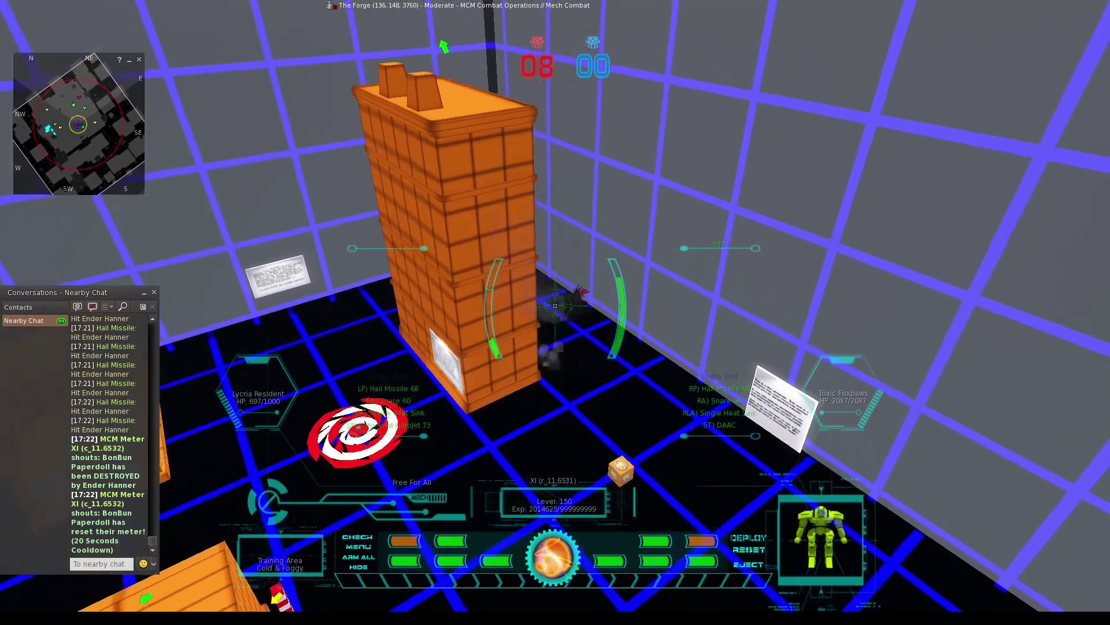
key(space)
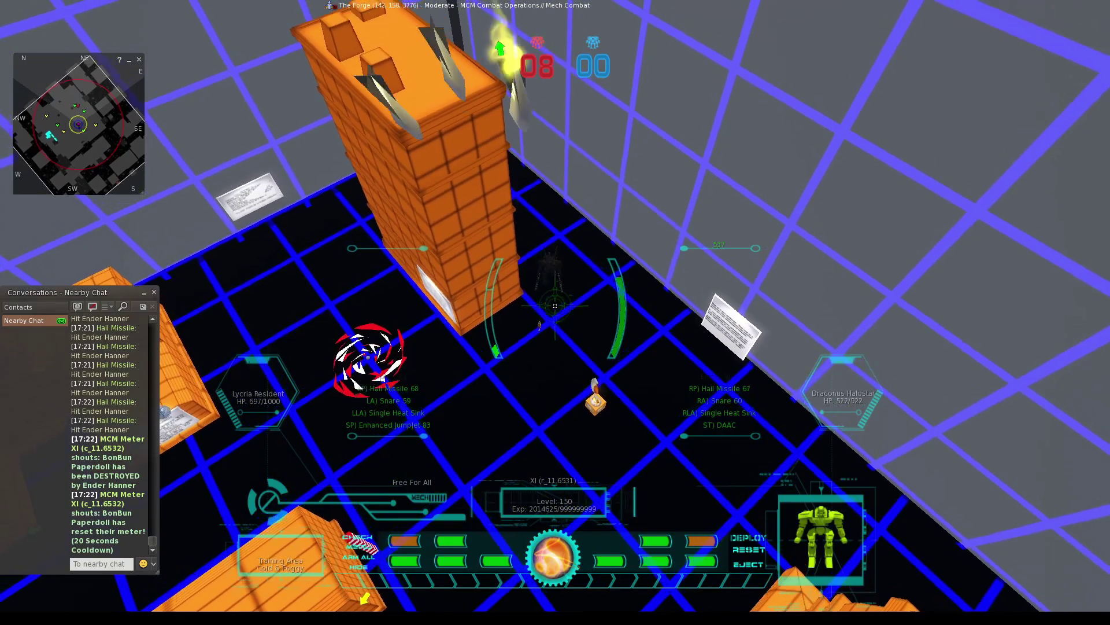
- Land five Hail Missile hits on the boss mech, then jet over the orange tower
click(553, 304)
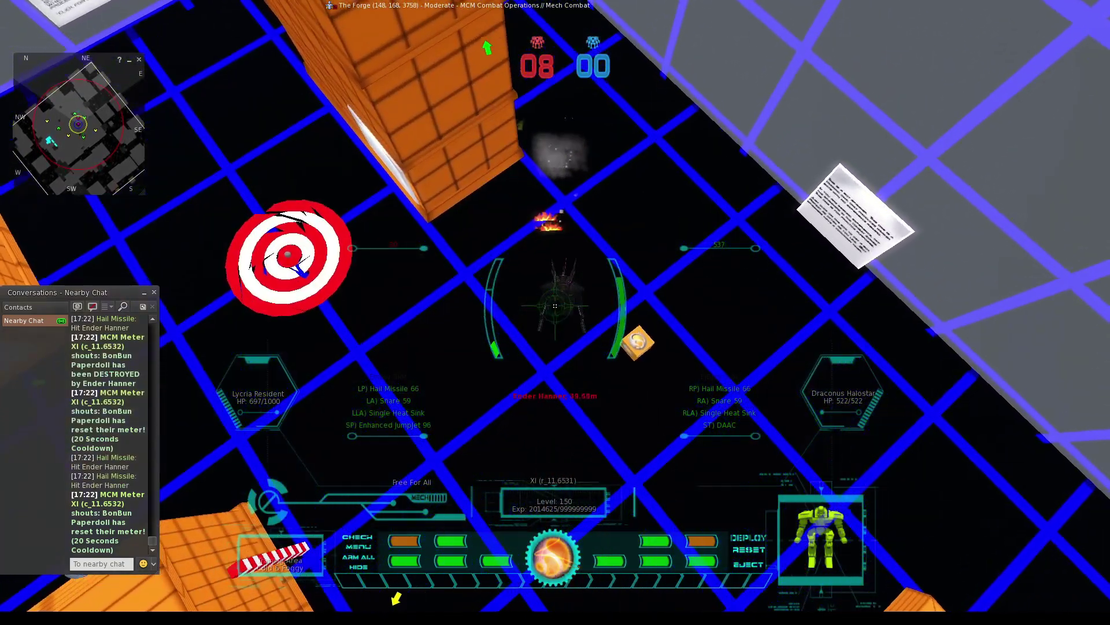
click(554, 305)
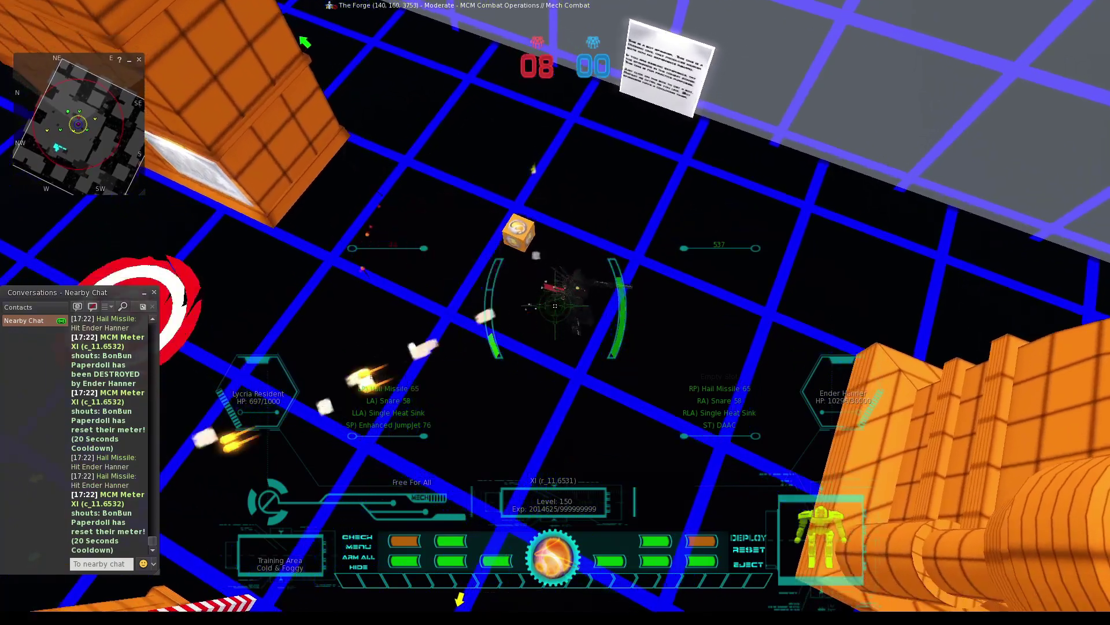
click(555, 305)
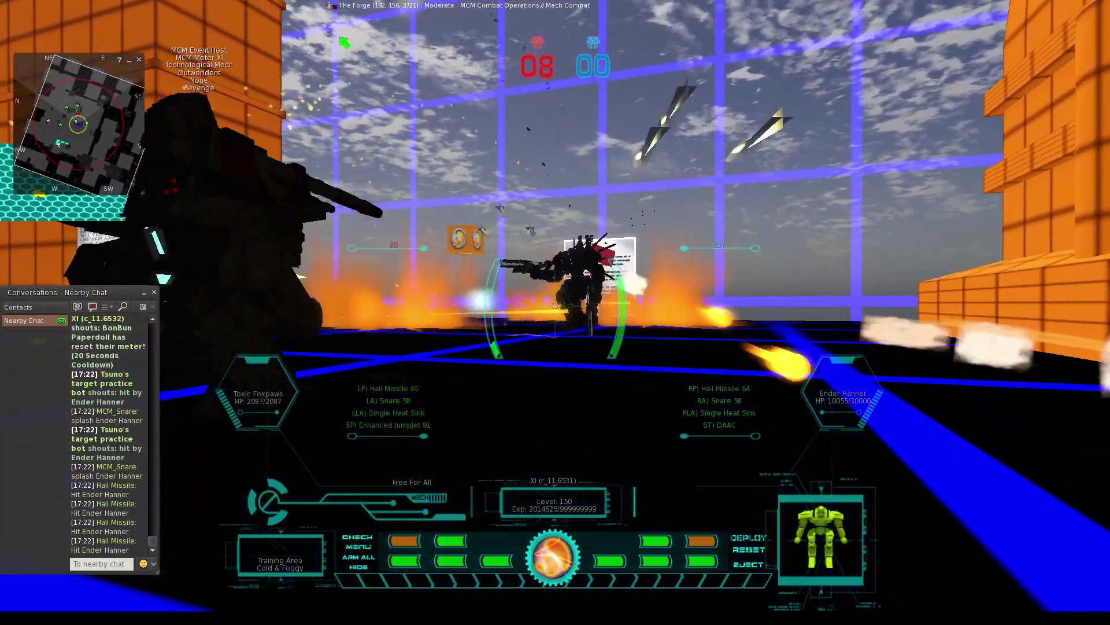
click(554, 306)
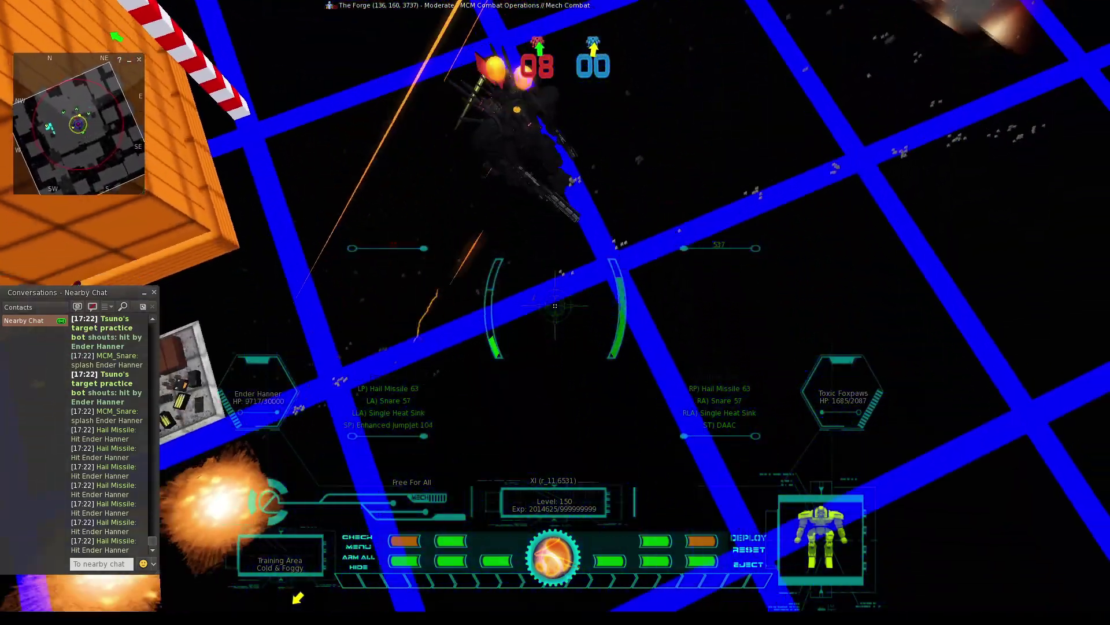
click(554, 305)
key(space)
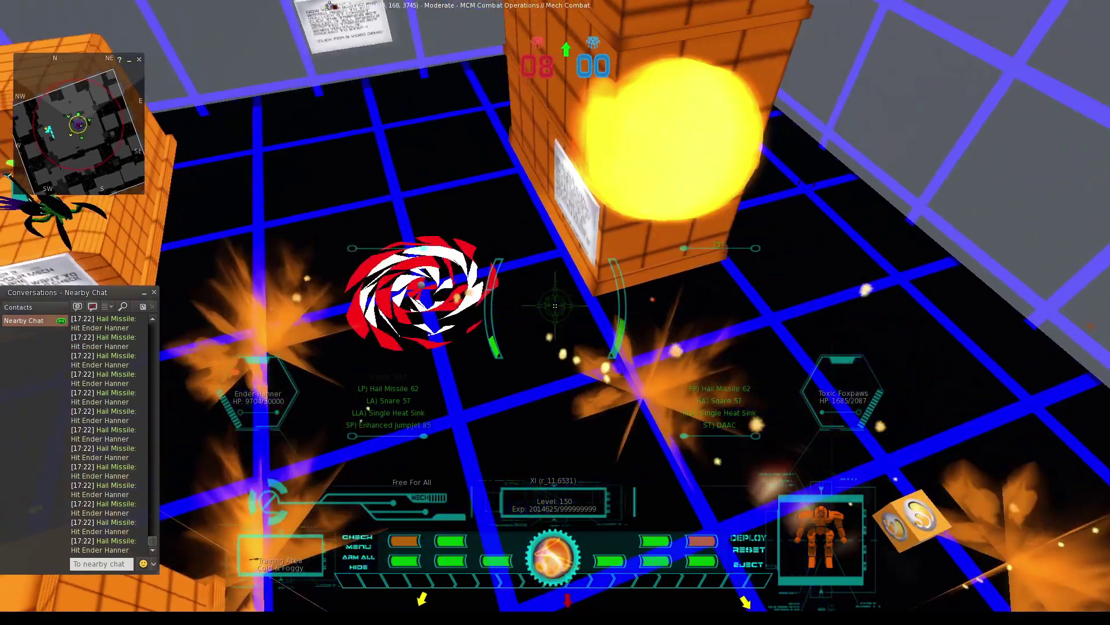
key(space)
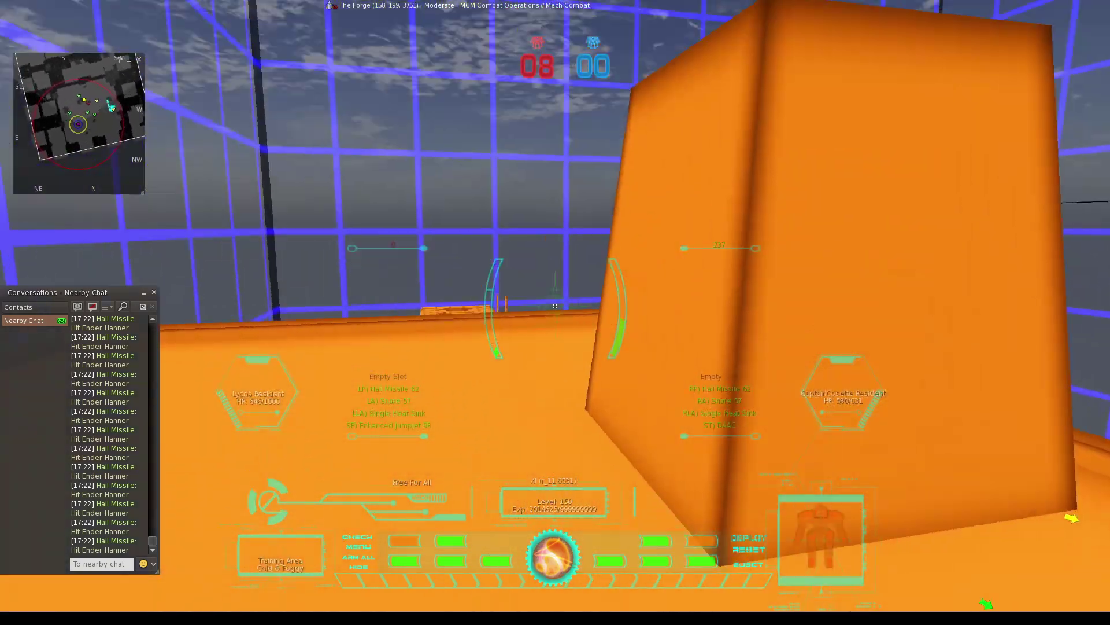
- Try a support power, then destroy the mech near the walker with missiles
key(f)
key(f)
key(f)
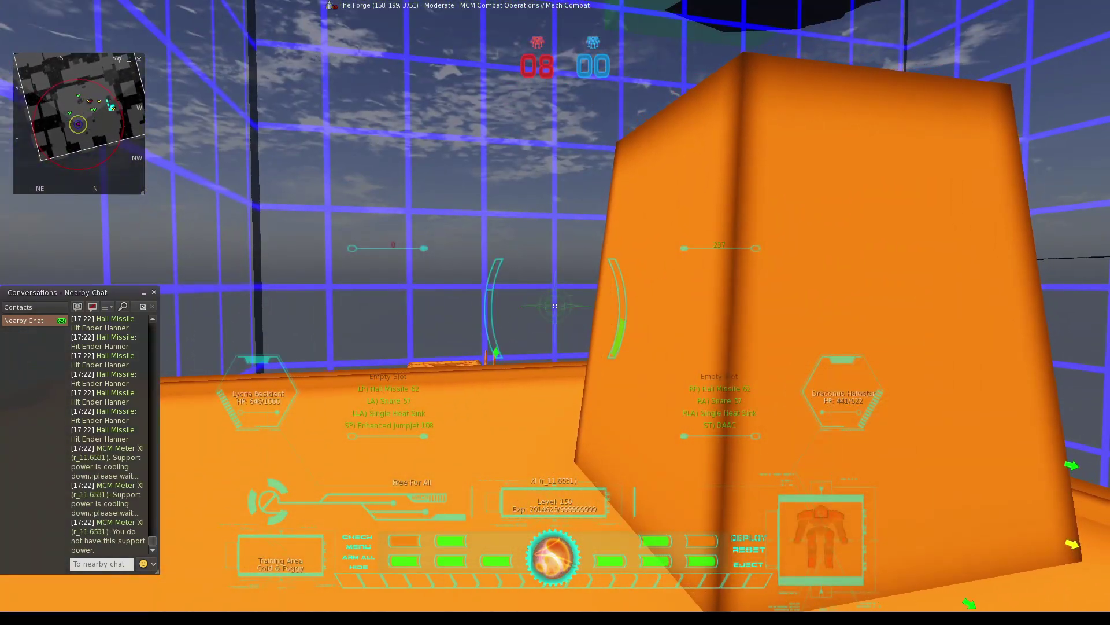
key(w)
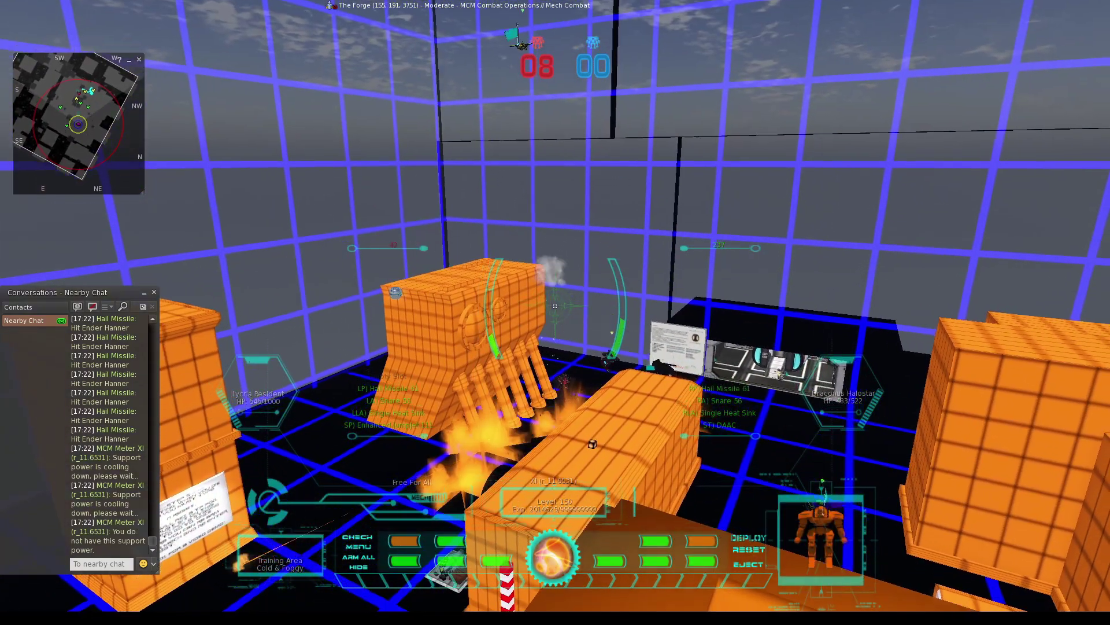
click(556, 306)
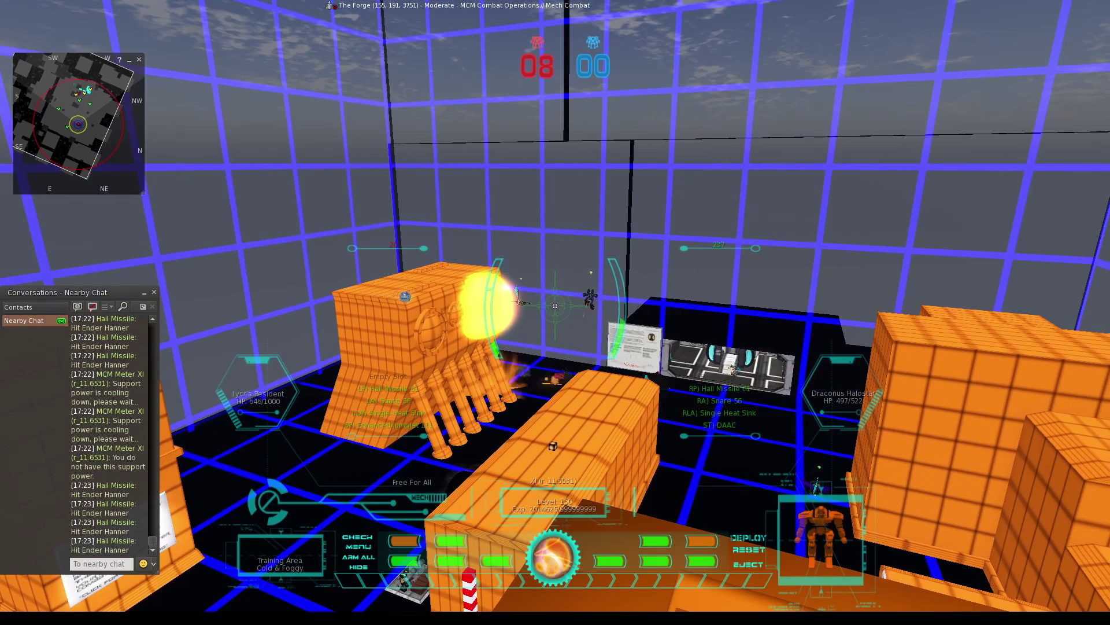
click(556, 306)
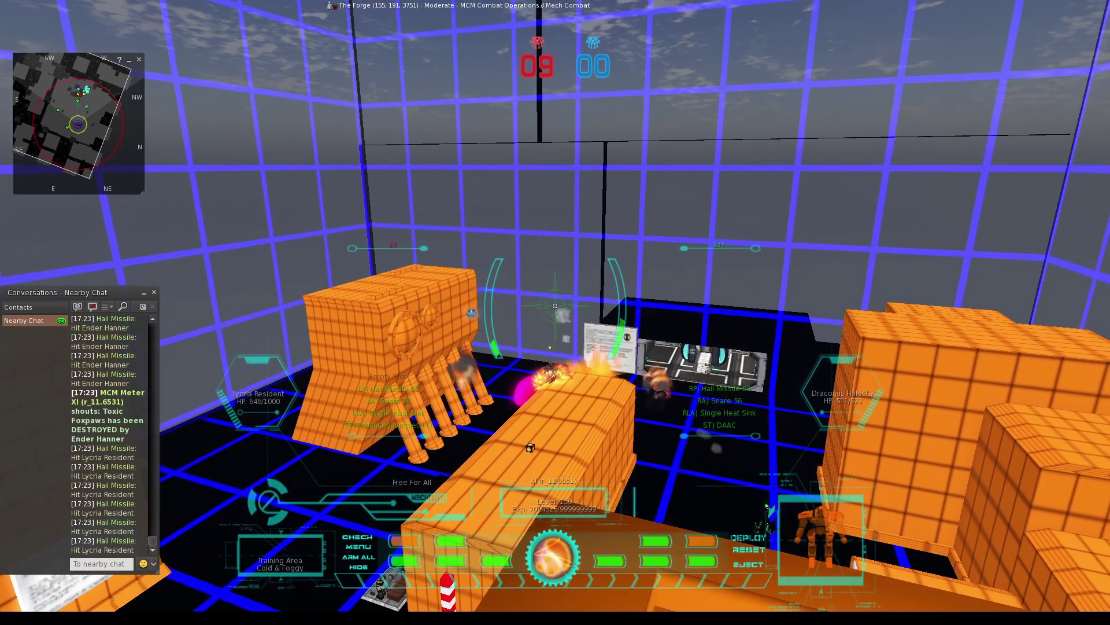
- Leave first-person view and jet across the arena toward the far wall
key(Escape)
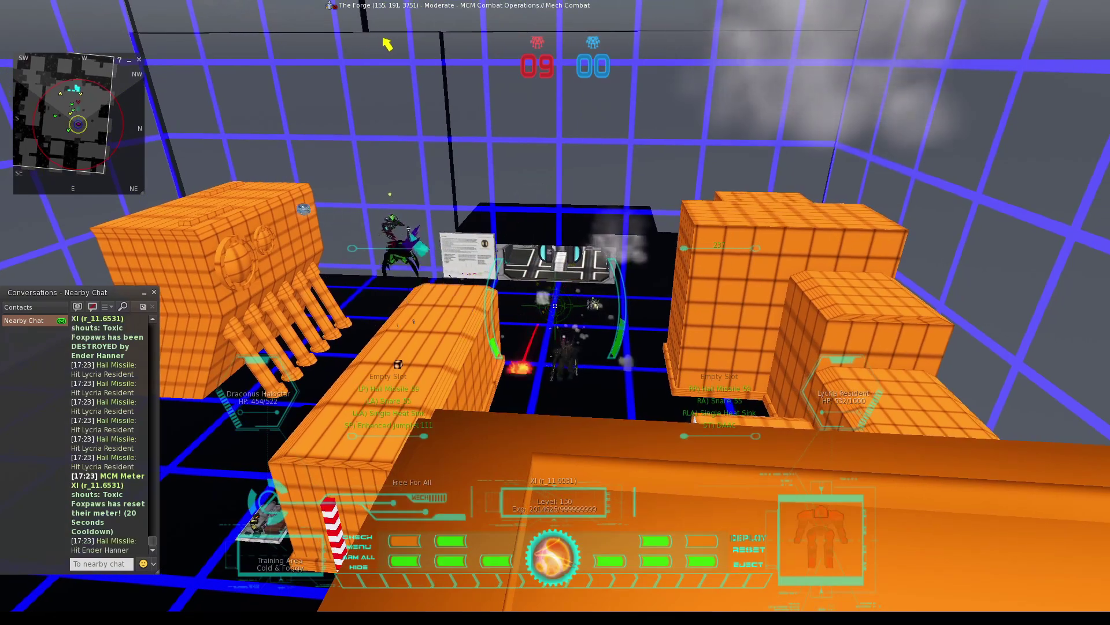
key(e)
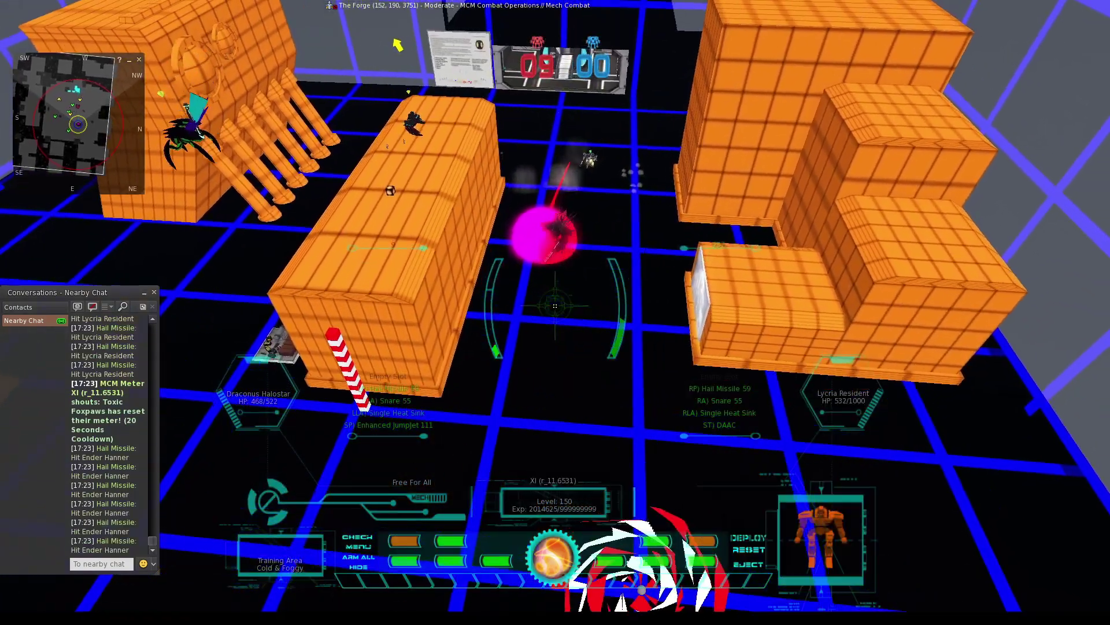
key(e)
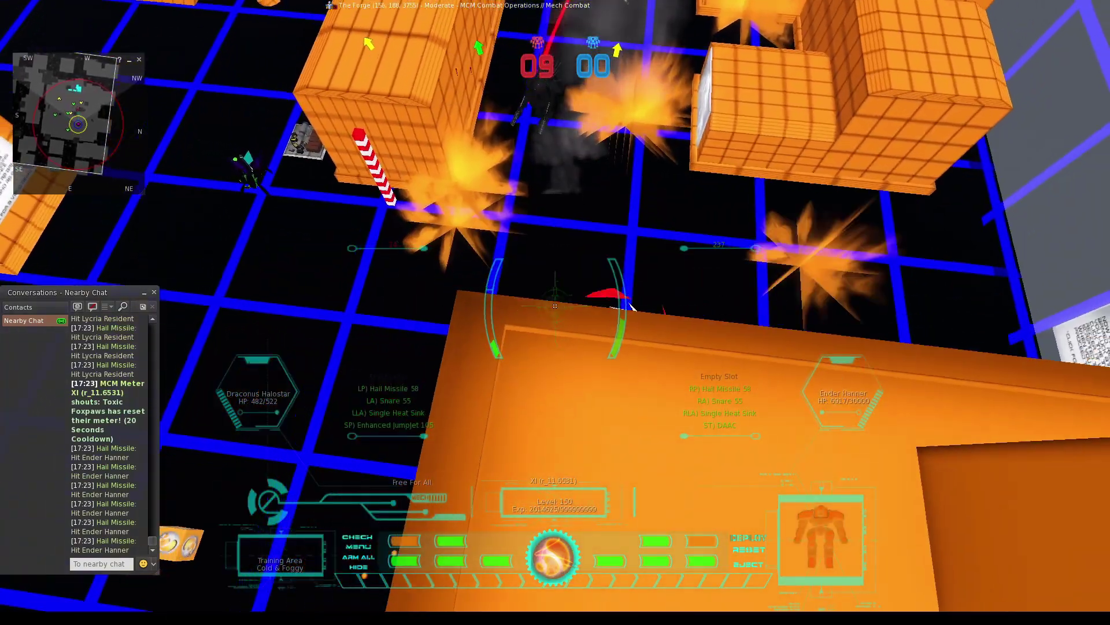
key(w)
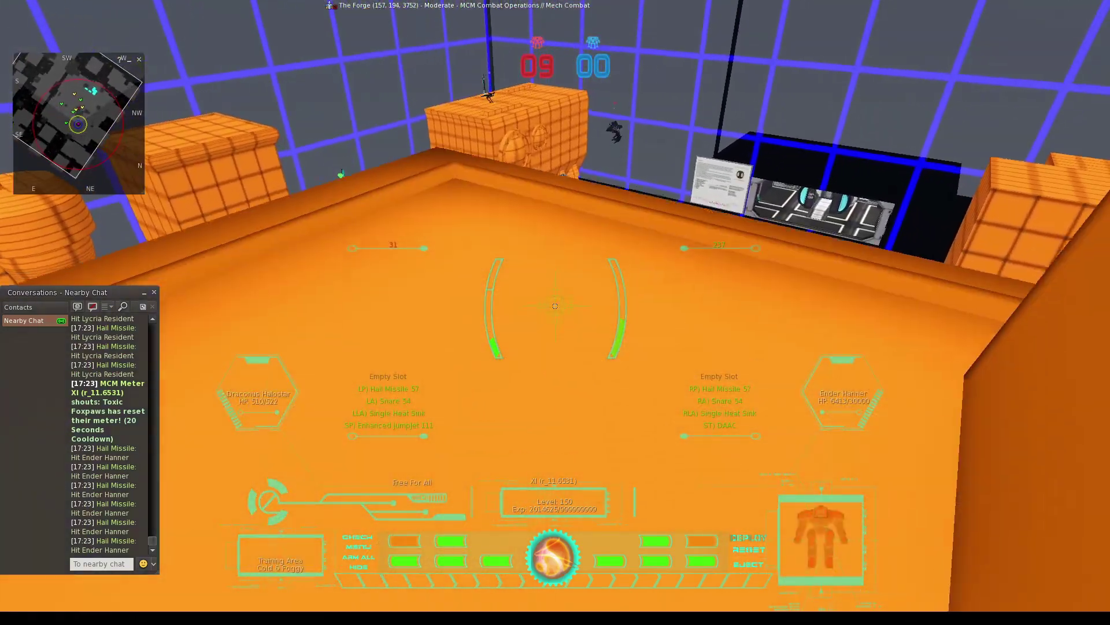
key(w)
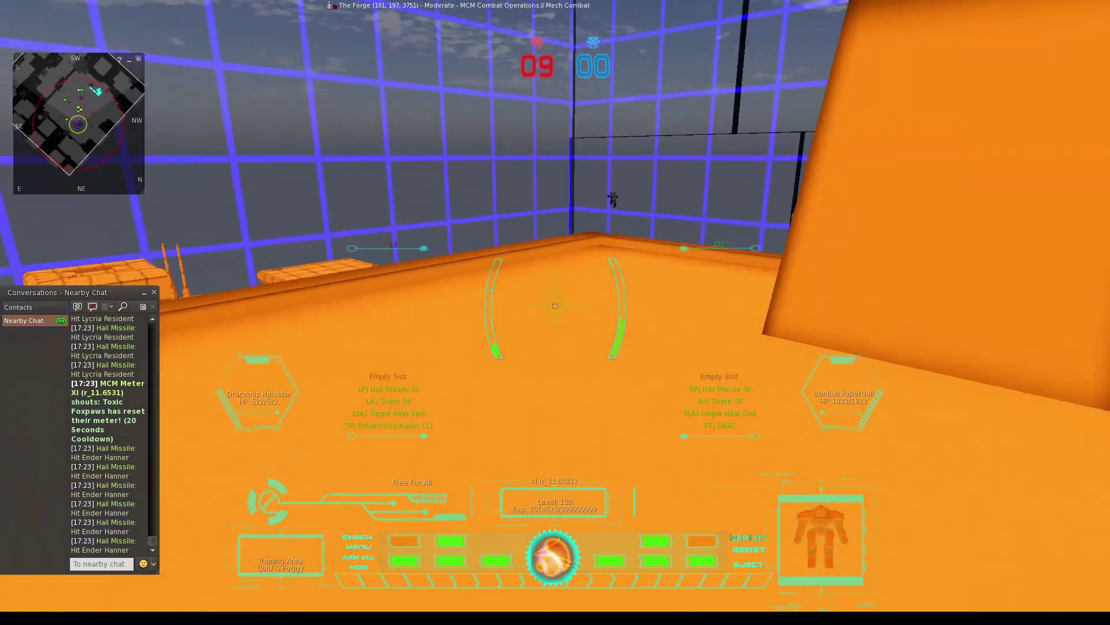
scroll(555, 307, down, 3)
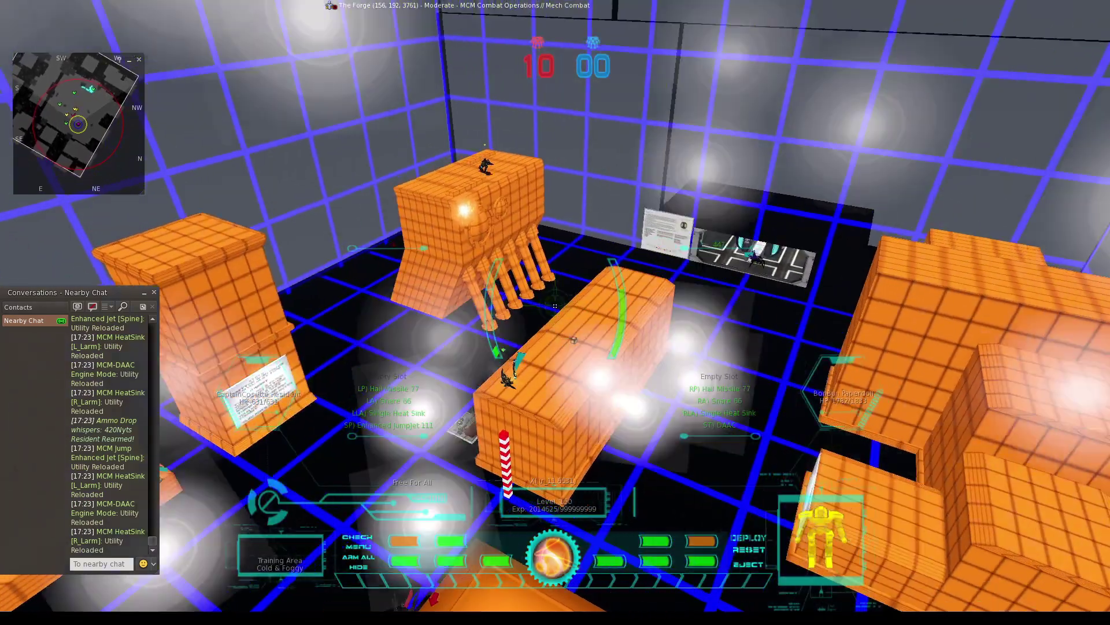
- Fire at targets below while advancing, then switch to an overhead view of the avatar
click(554, 306)
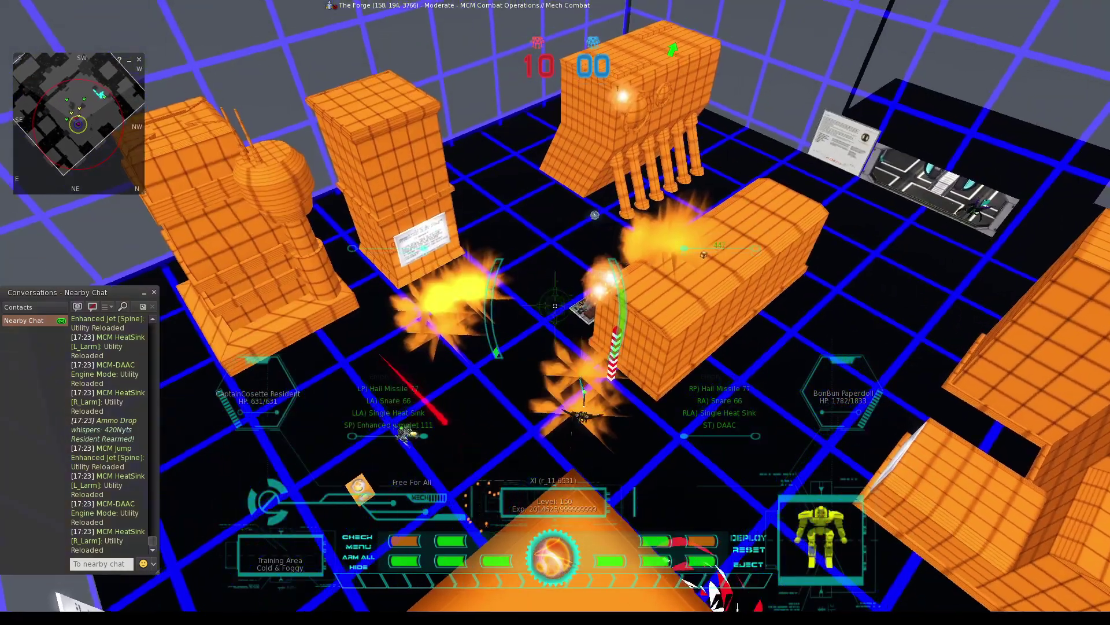
click(554, 305)
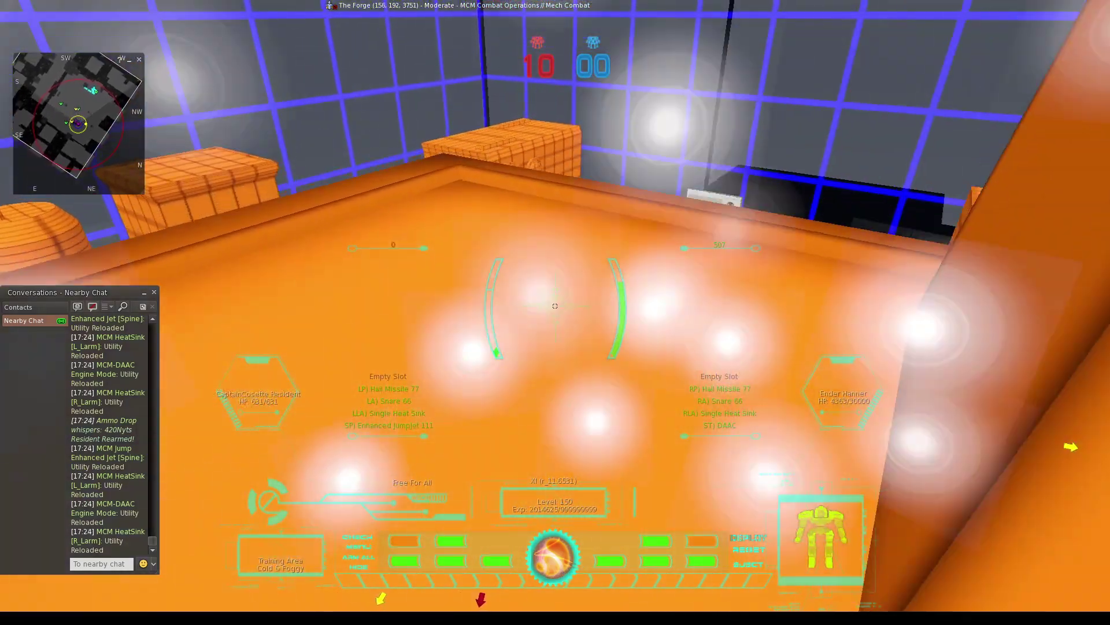
key(Escape)
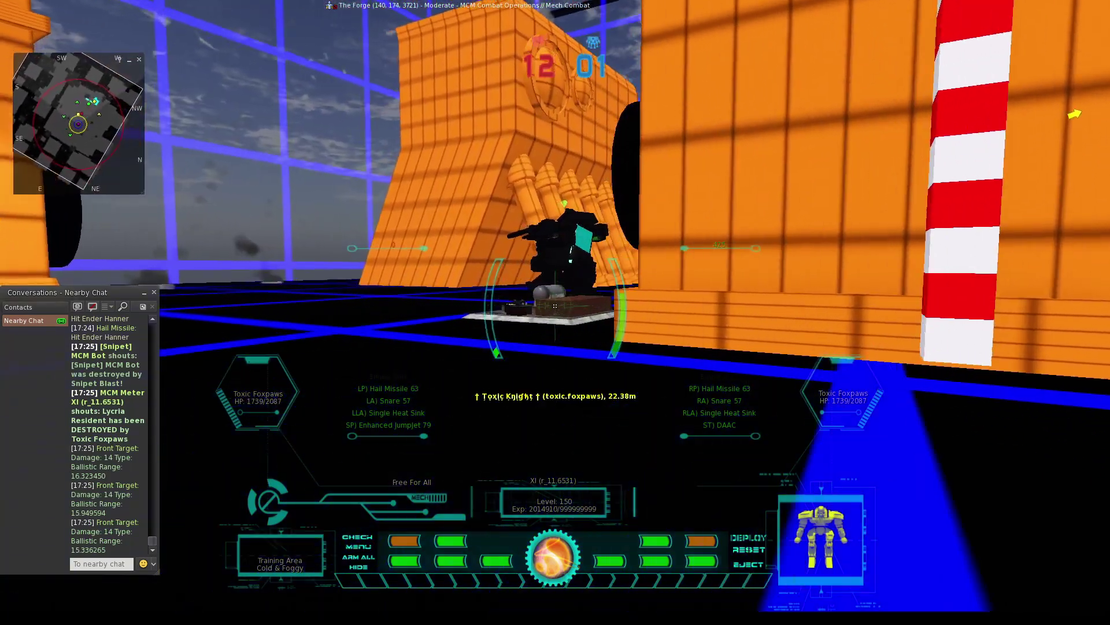
- Exit mouselook to restore the menu bar, bottom toolbar and People > Nearby list
key(Escape)
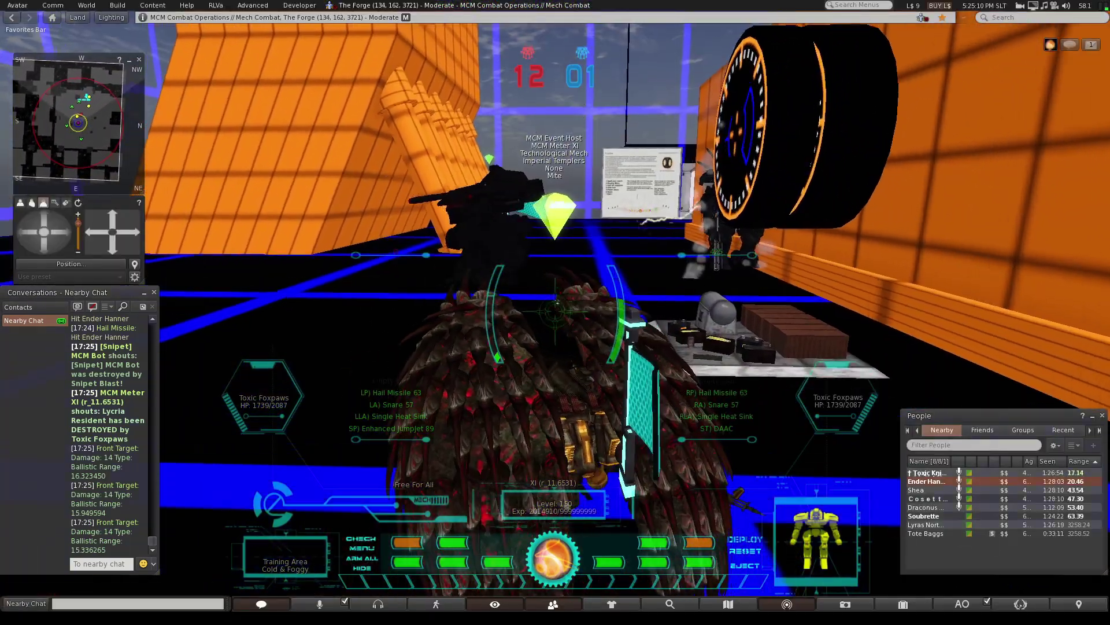